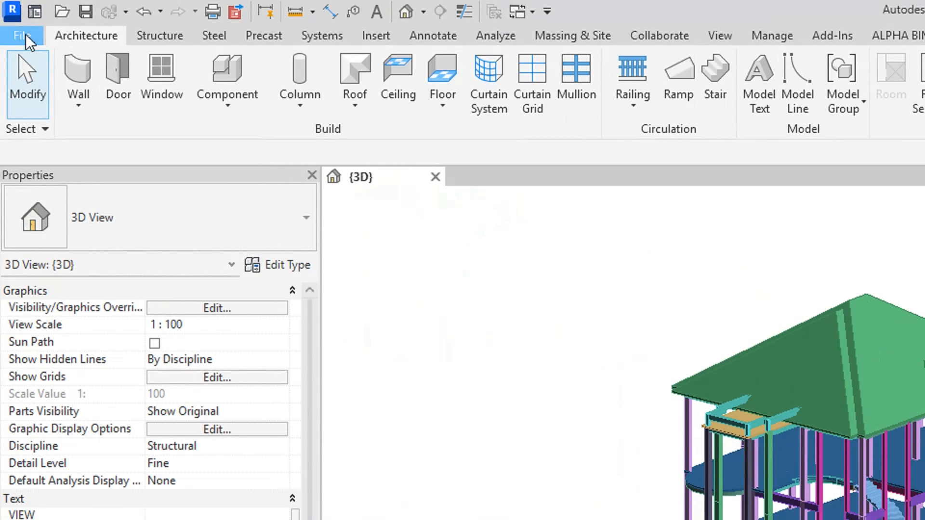
Examine the file commands for creating, opening, saving, exporting and printing, including the CAD export formats
click(25, 35)
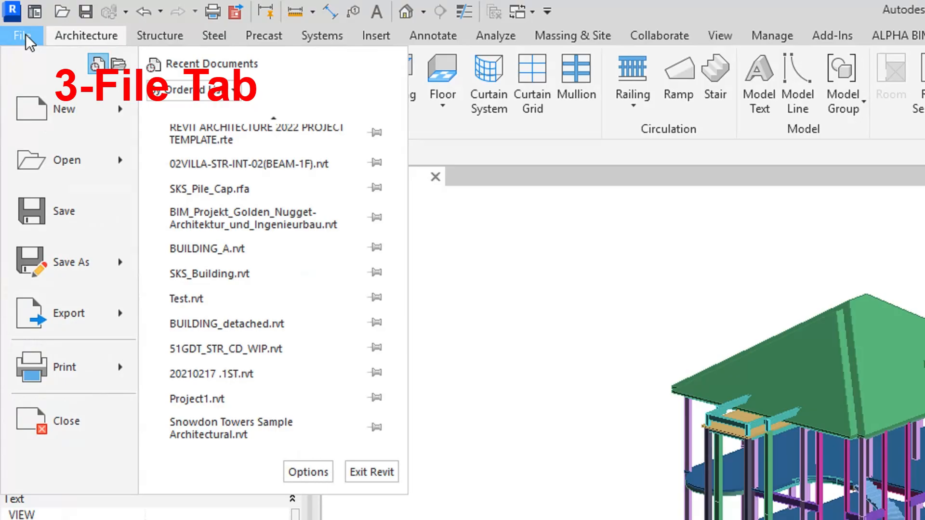
mouse_move(123, 106)
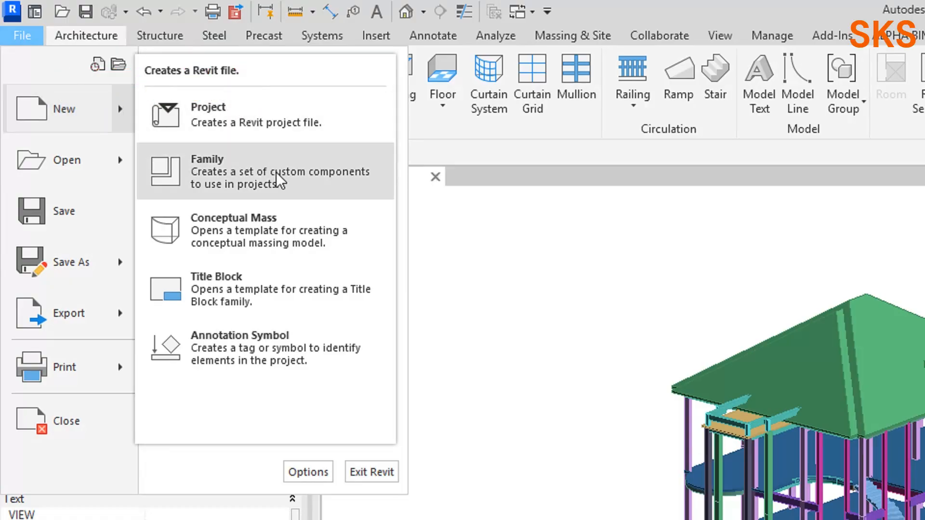
mouse_move(126, 172)
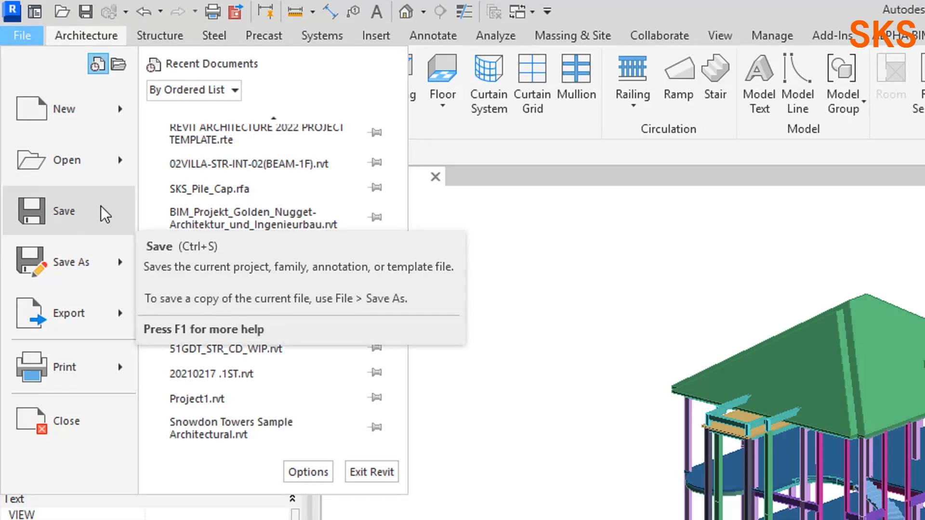
mouse_move(122, 262)
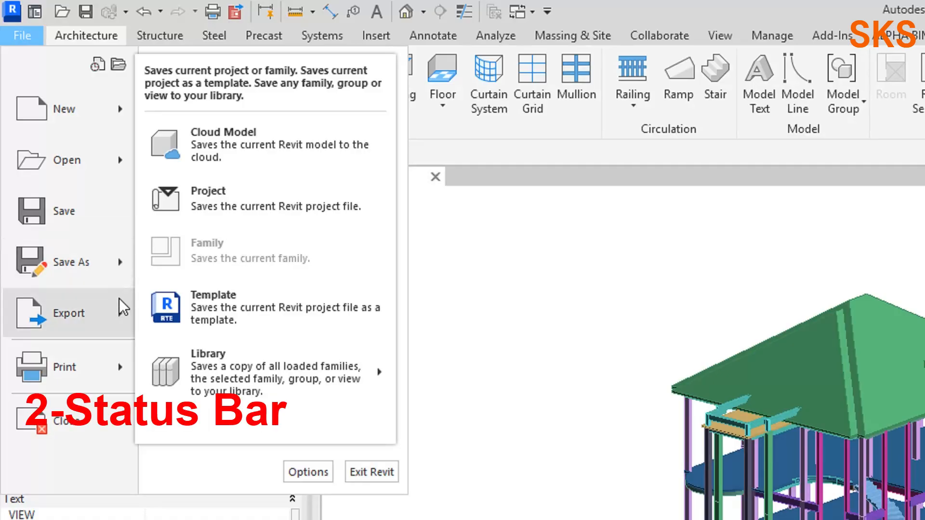
mouse_move(120, 311)
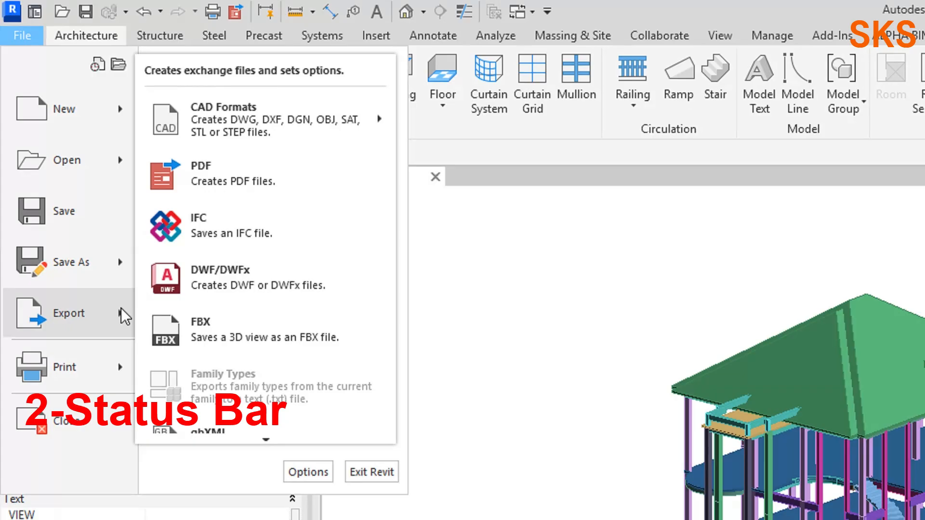
mouse_move(357, 124)
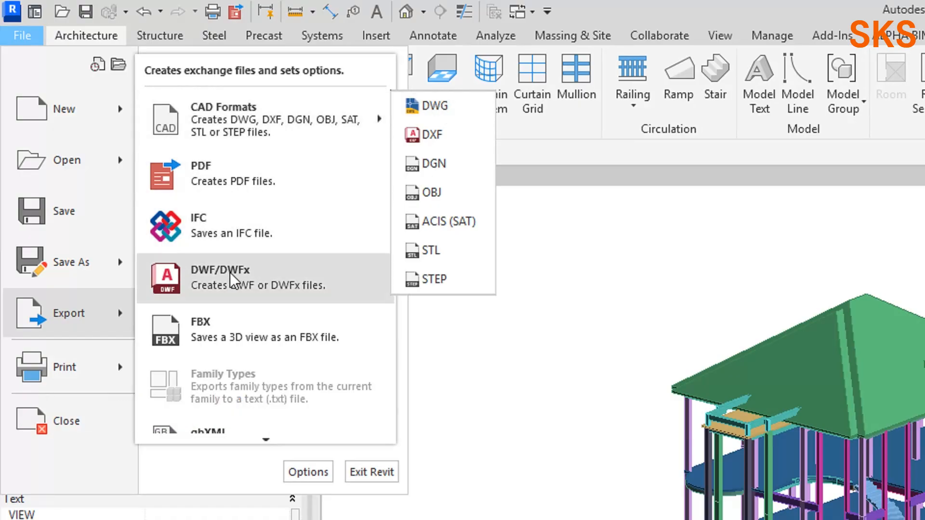
mouse_move(124, 380)
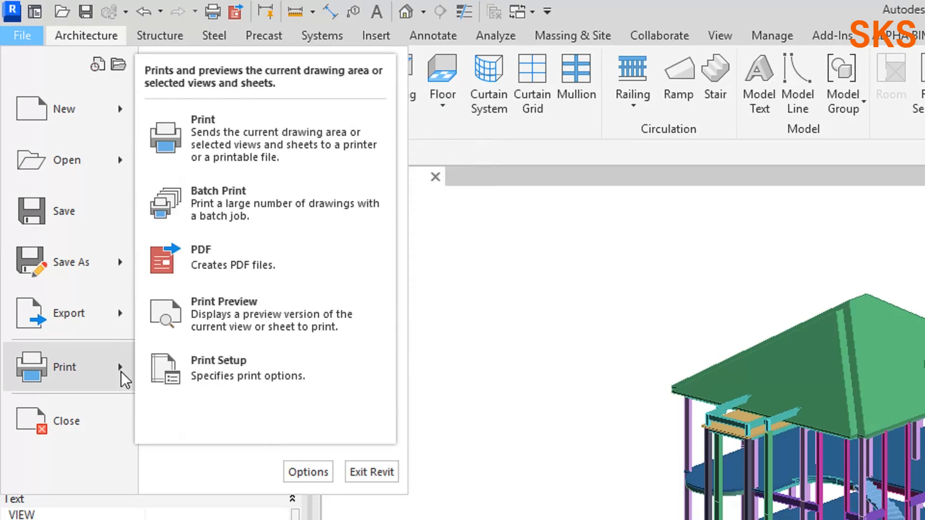
mouse_move(117, 123)
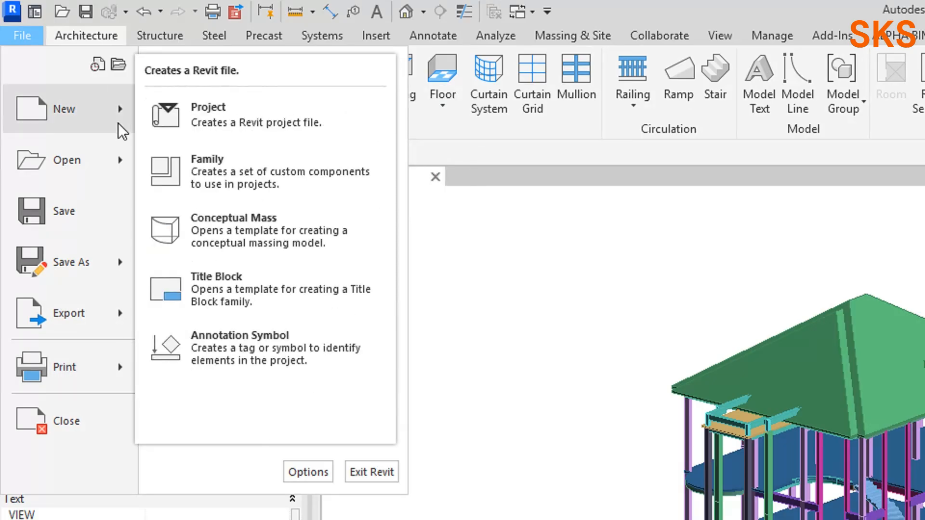
Sort the recent documents by access date, then return them to the ordered list
click(98, 66)
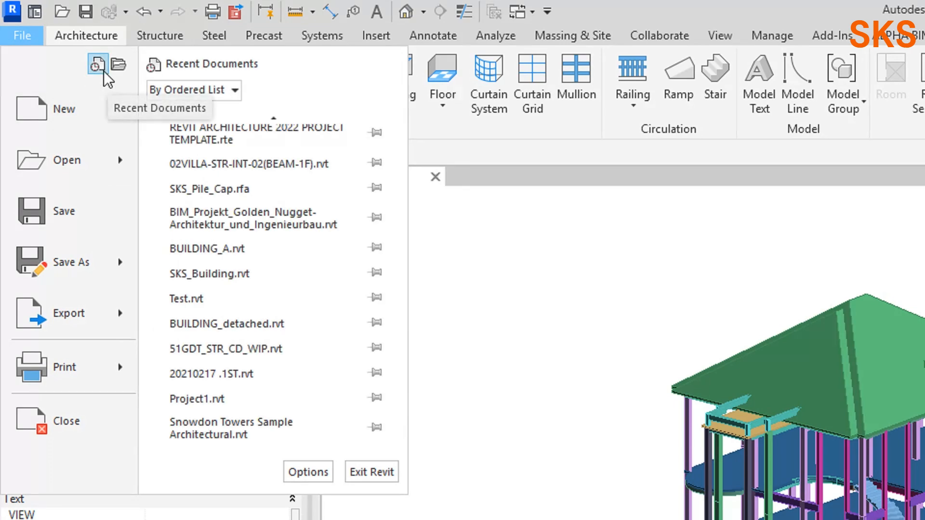
scroll(260, 154, up, 4)
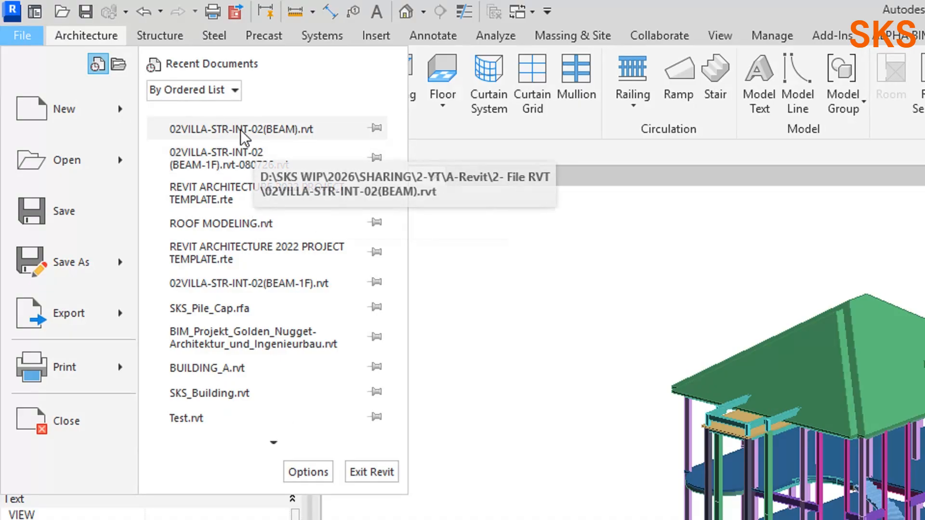
click(236, 90)
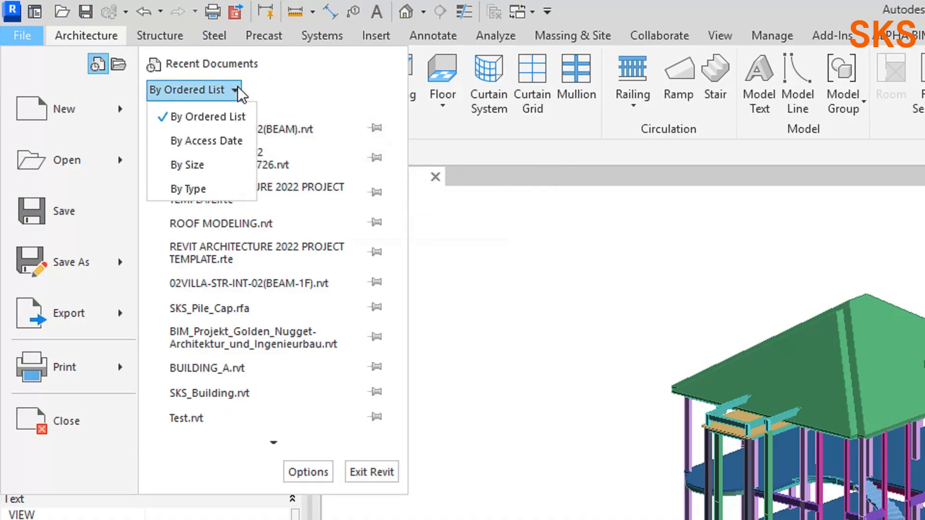
click(227, 140)
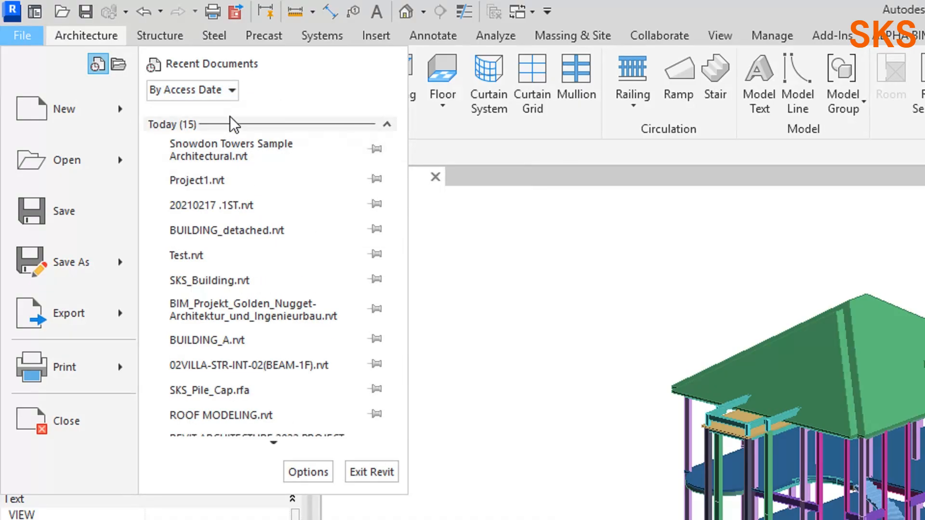
click(233, 90)
click(227, 121)
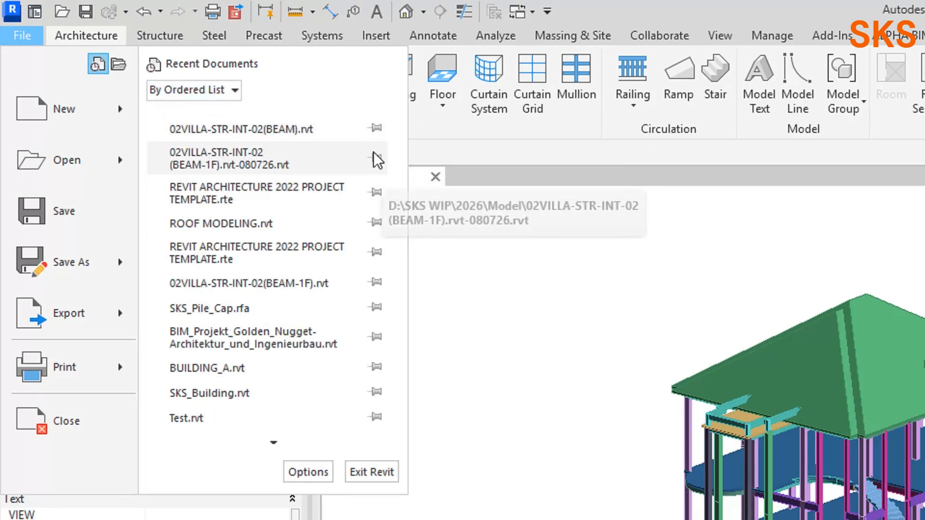
Pin 02VILLA-STR-INT-02(BEAM).rvt in the recent documents list and look through the other files
click(375, 129)
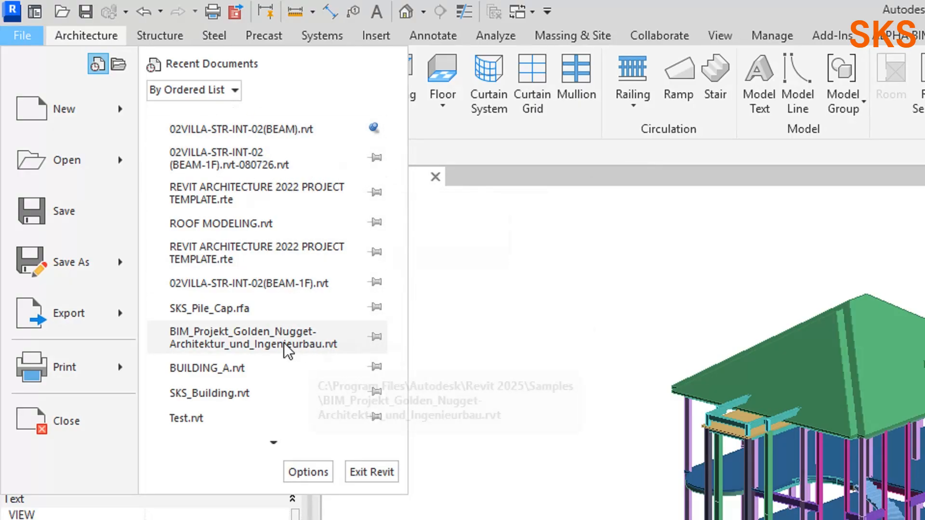
scroll(285, 357, down, 2)
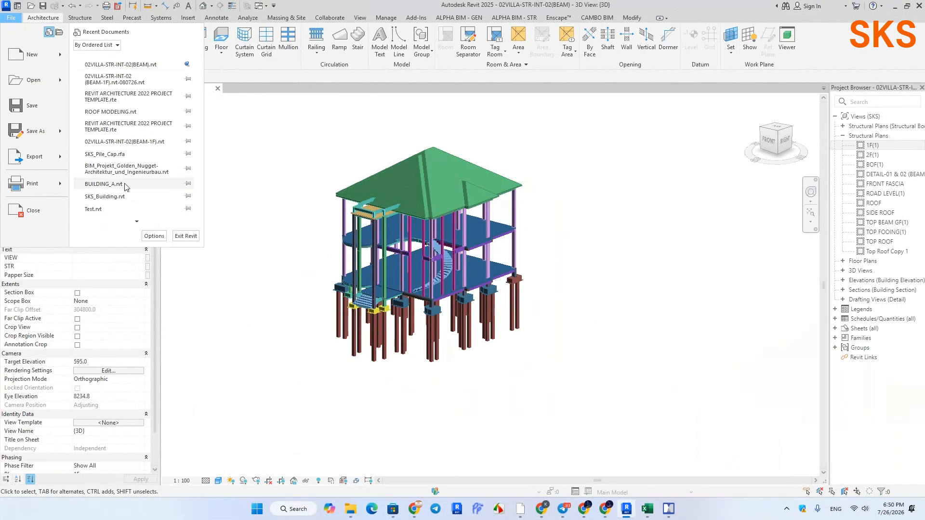
scroll(140, 222, down, 1)
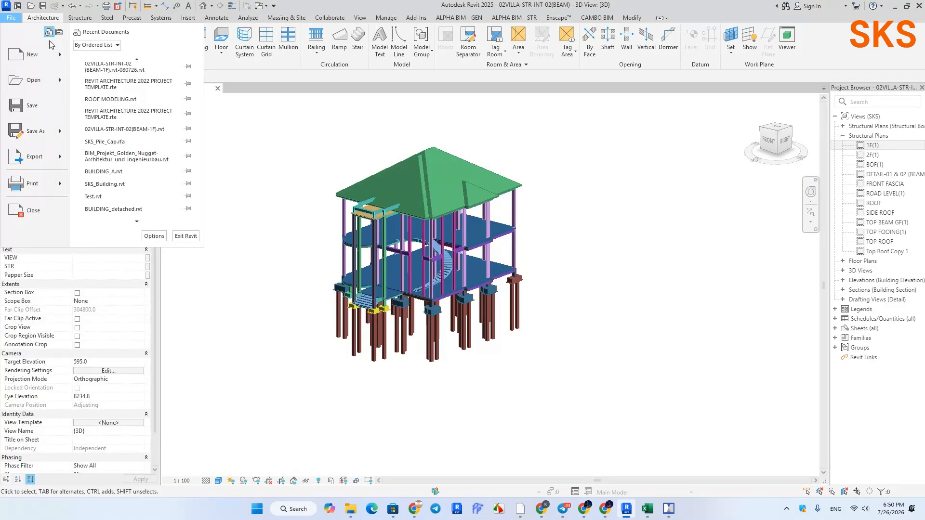
scroll(145, 77, up, 1)
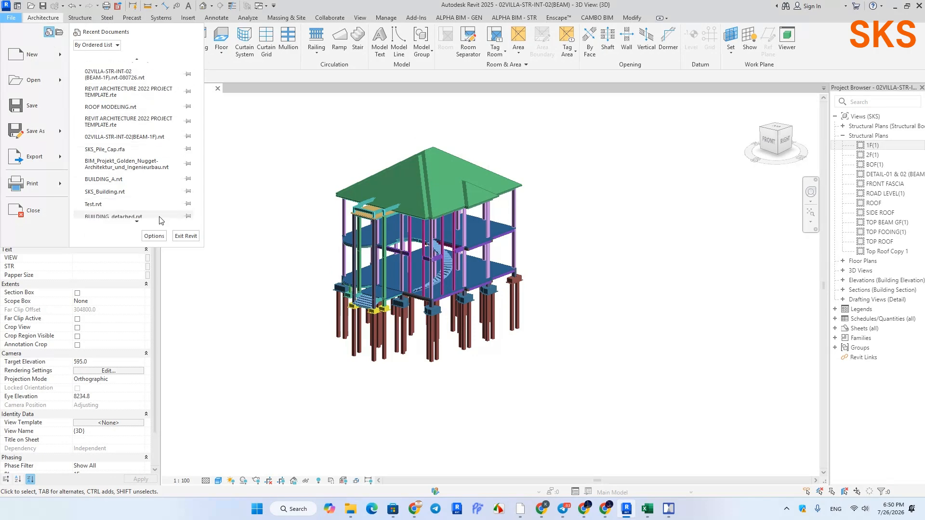
scroll(161, 220, down, 1)
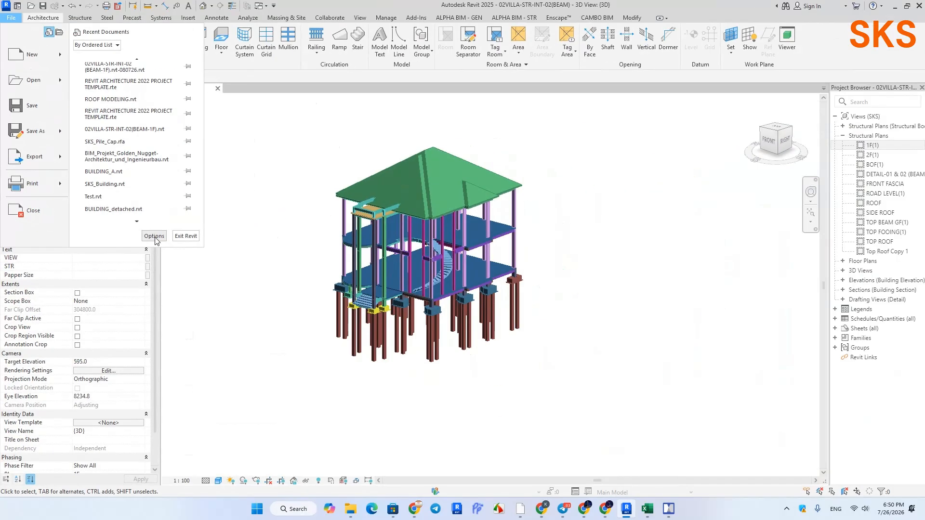
Set both the save reminder interval and the Synchronize with Central reminder interval to 15 minutes in the general options
click(310, 269)
drag(233, 51, 404, 84)
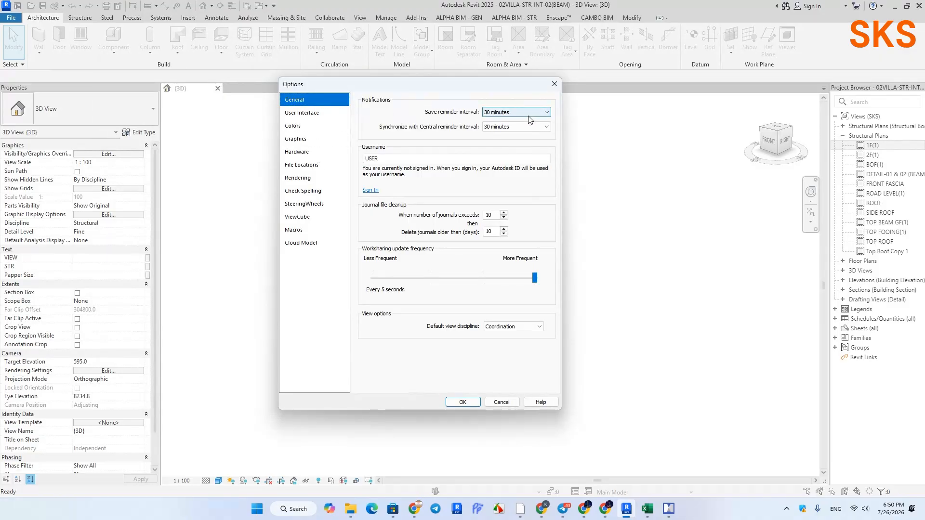
click(547, 113)
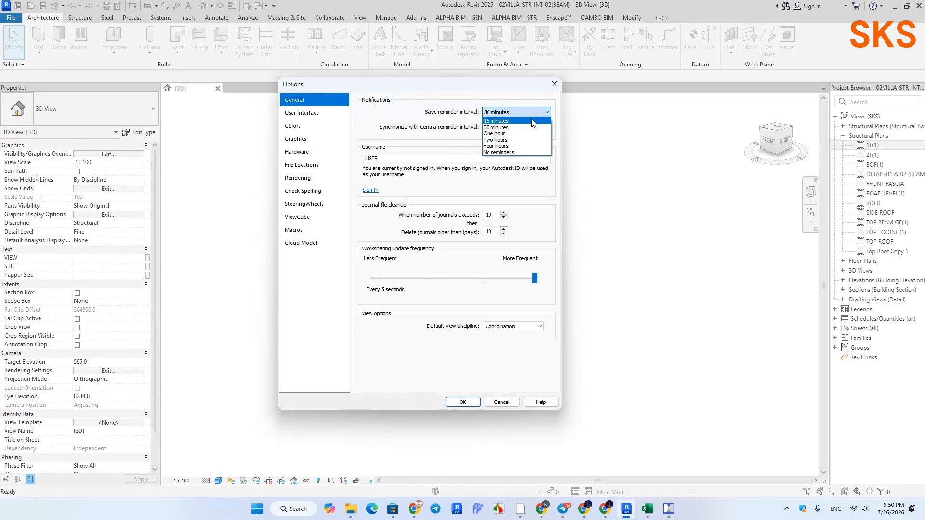
click(530, 121)
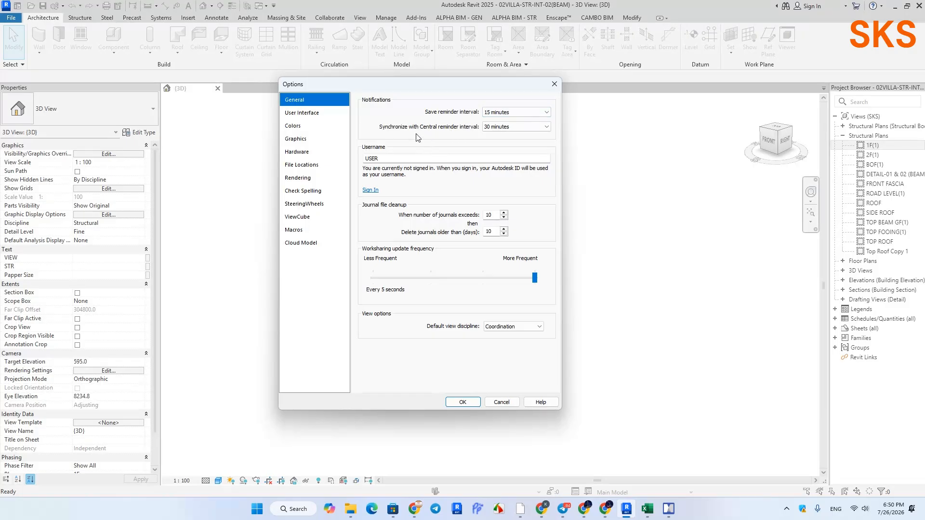
click(532, 128)
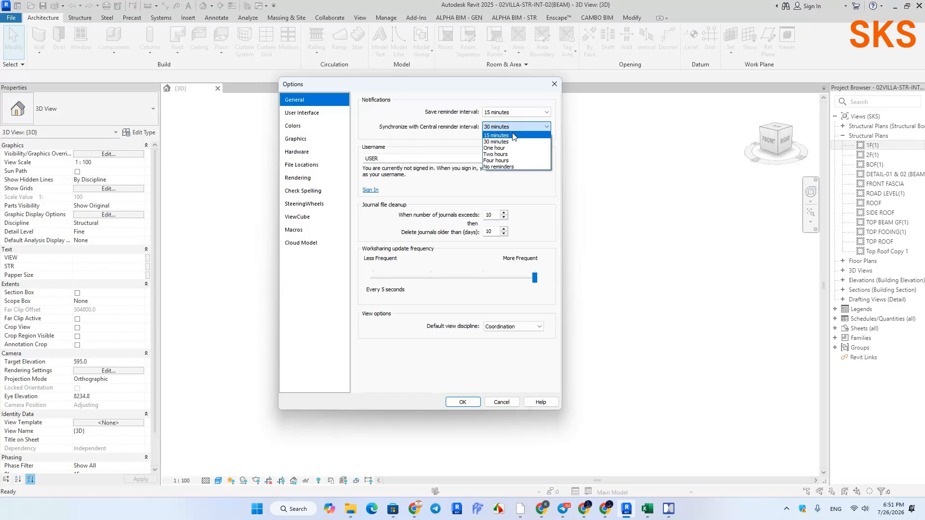
click(510, 136)
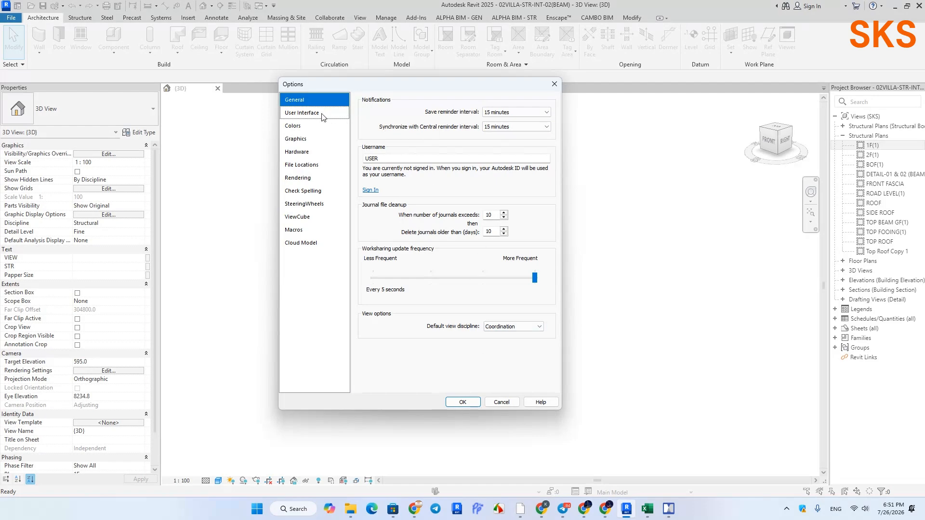
Turn off the Architecture tab and tools in the user interface options and apply the changed options
click(307, 113)
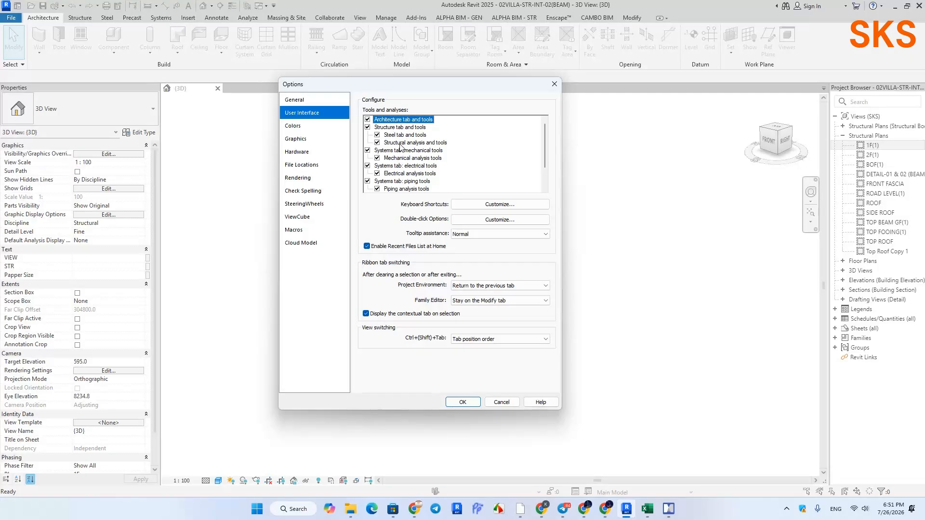
scroll(408, 168, down, 1)
scroll(409, 168, up, 1)
click(367, 120)
click(463, 401)
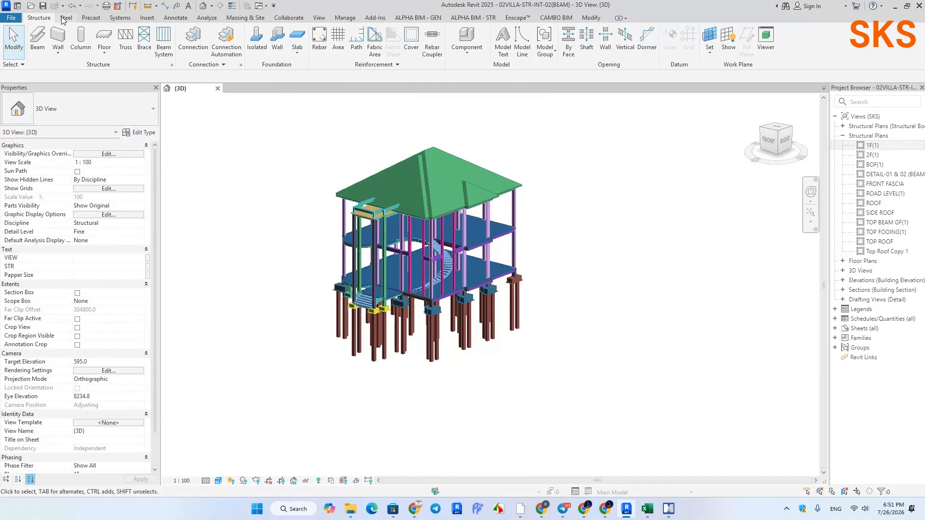
Turn the Architecture tab and tools back on in the user interface options
click(17, 19)
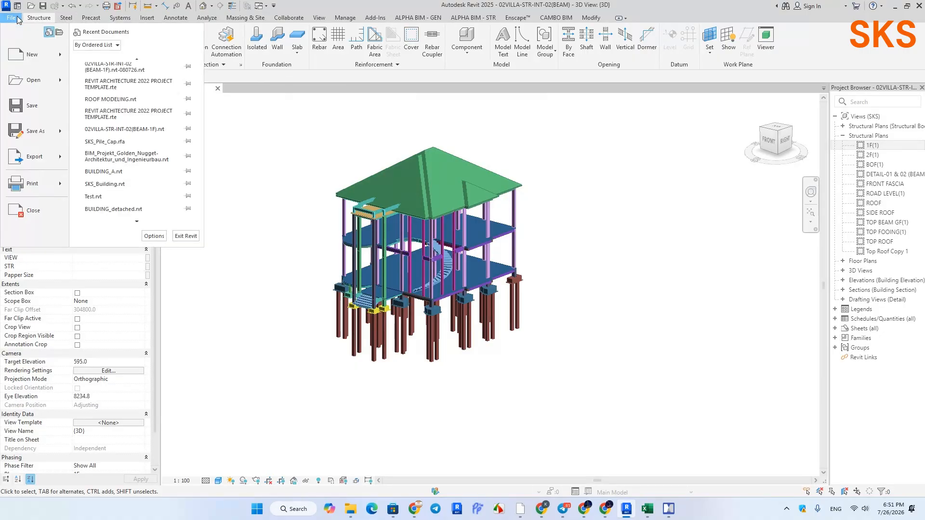
click(151, 237)
click(309, 113)
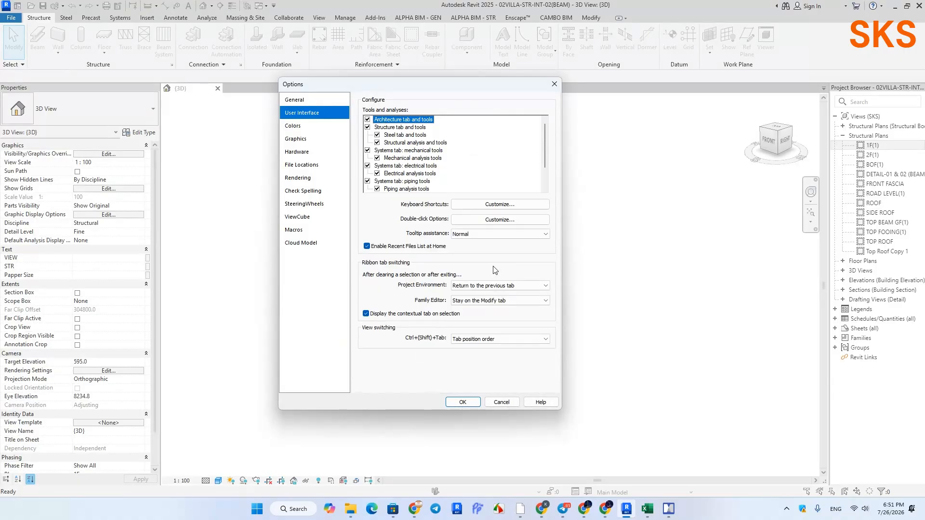
click(463, 403)
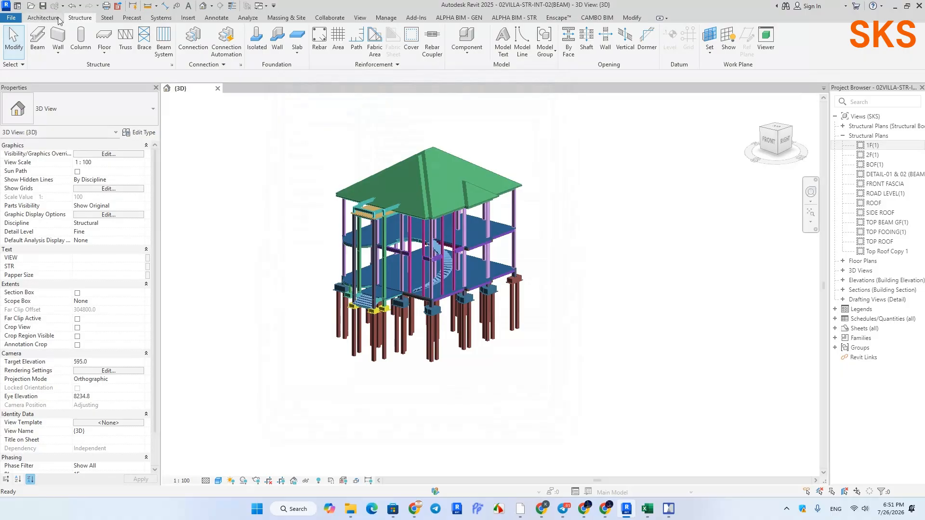
Open the keyboard shortcuts customization from the user interface options
click(11, 17)
click(161, 239)
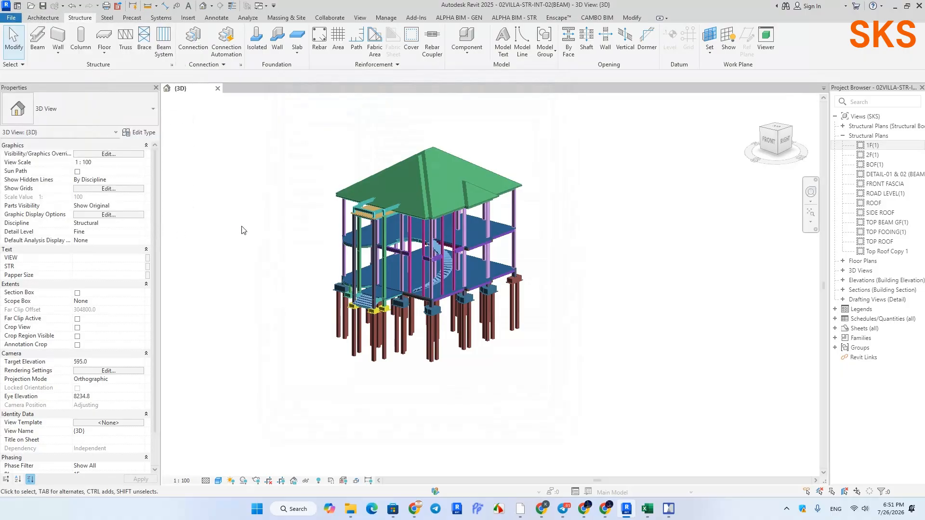
click(313, 113)
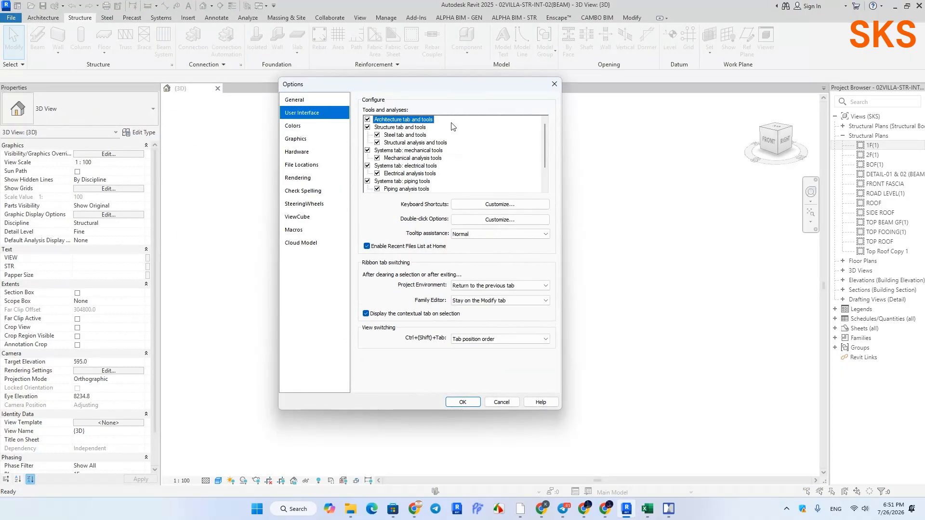
click(550, 165)
click(487, 206)
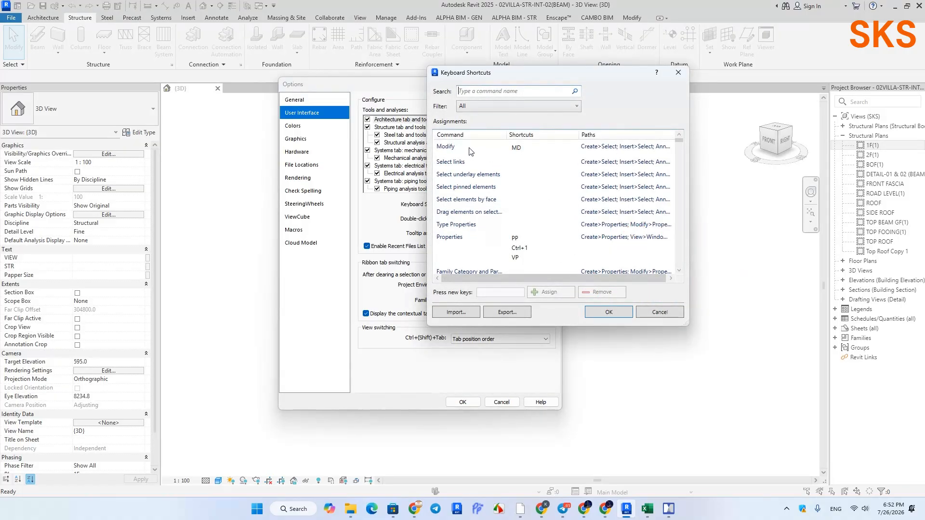
Search the keyboard shortcut assignments for the "copy" command
scroll(487, 229, down, 2)
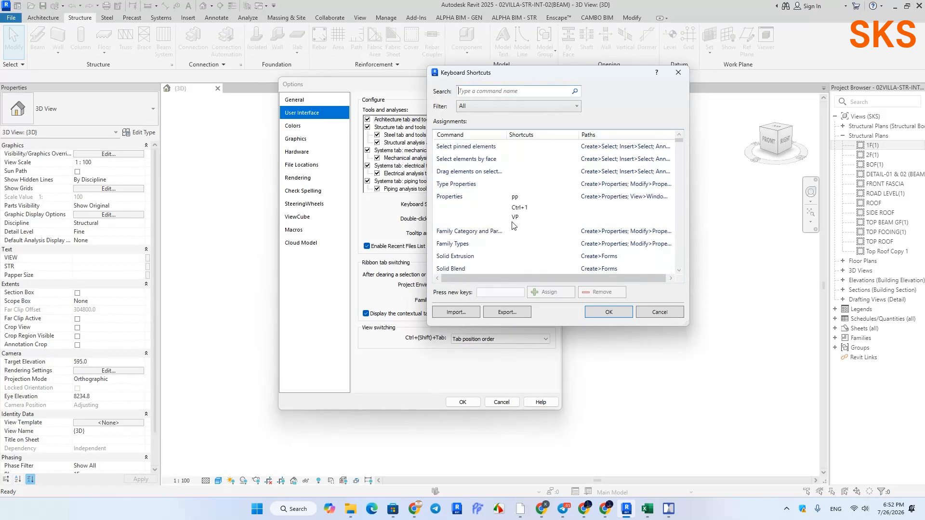
scroll(486, 228, down, 1)
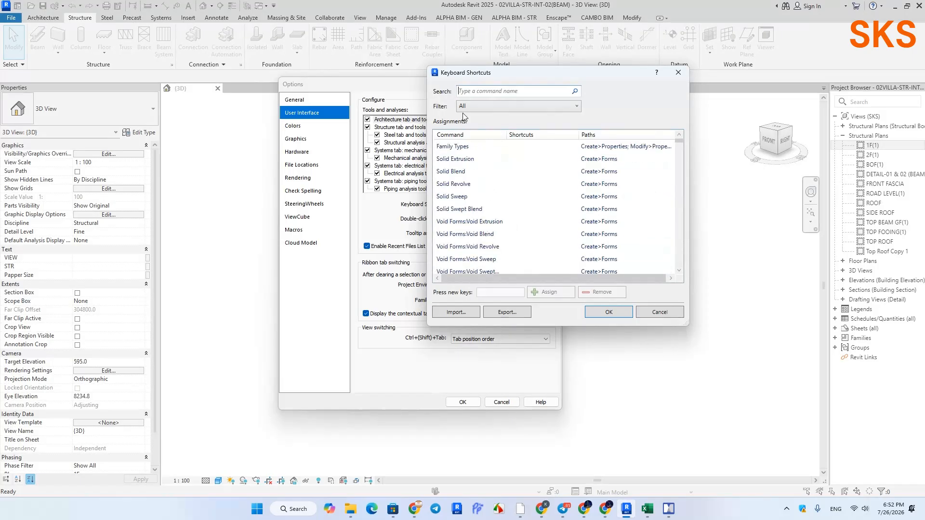
click(462, 92)
text(co)
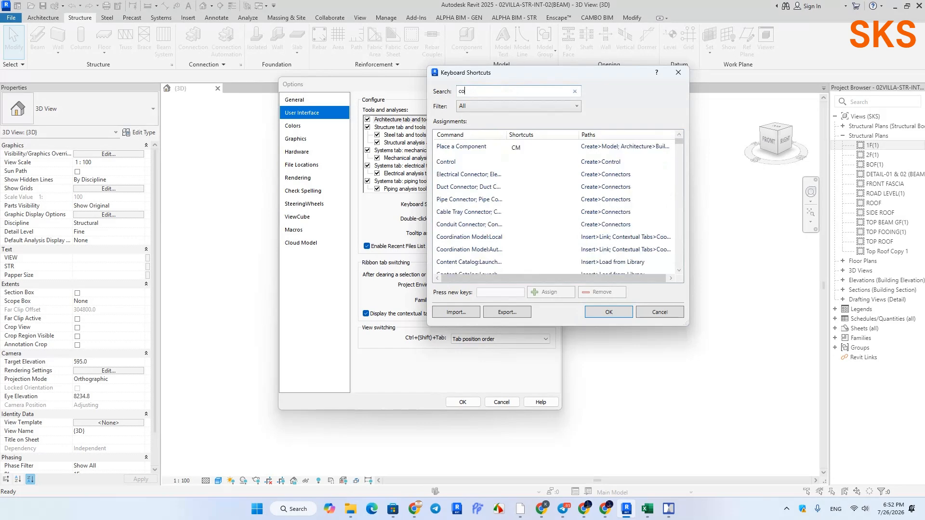
text(p)
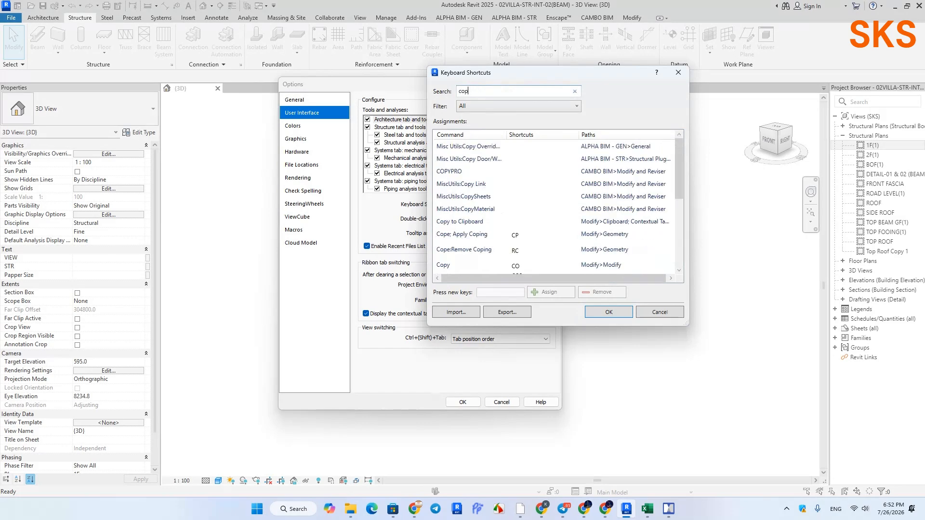
text(y)
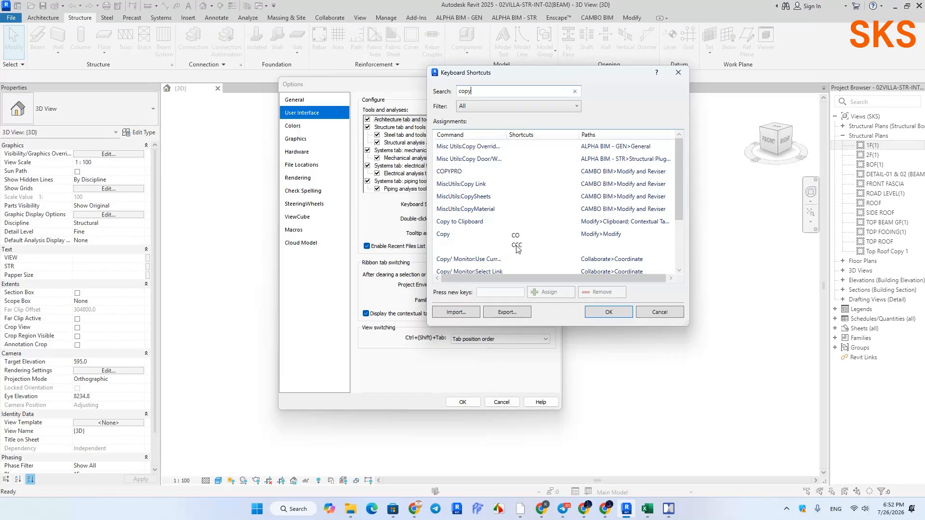
Remove the CCC shortcut from the Copy command in the keyboard shortcut assignments
click(458, 236)
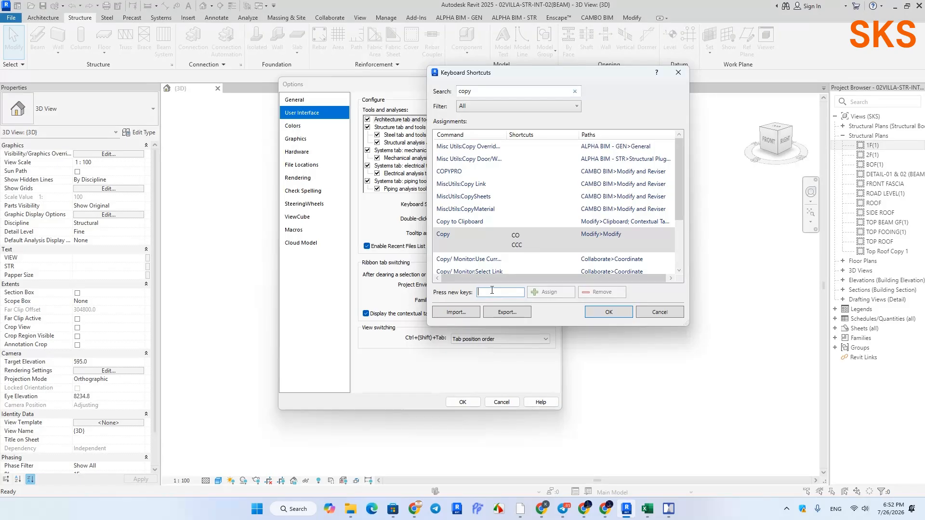
click(523, 246)
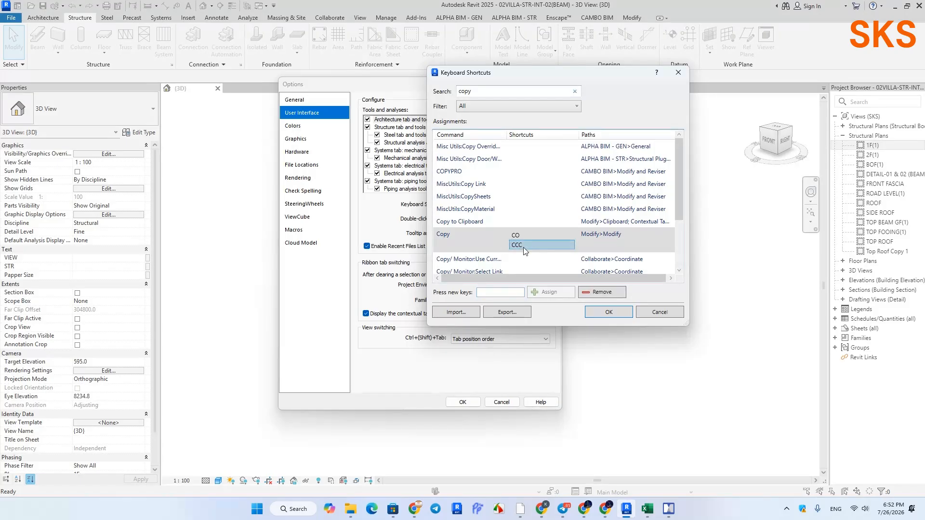
click(597, 294)
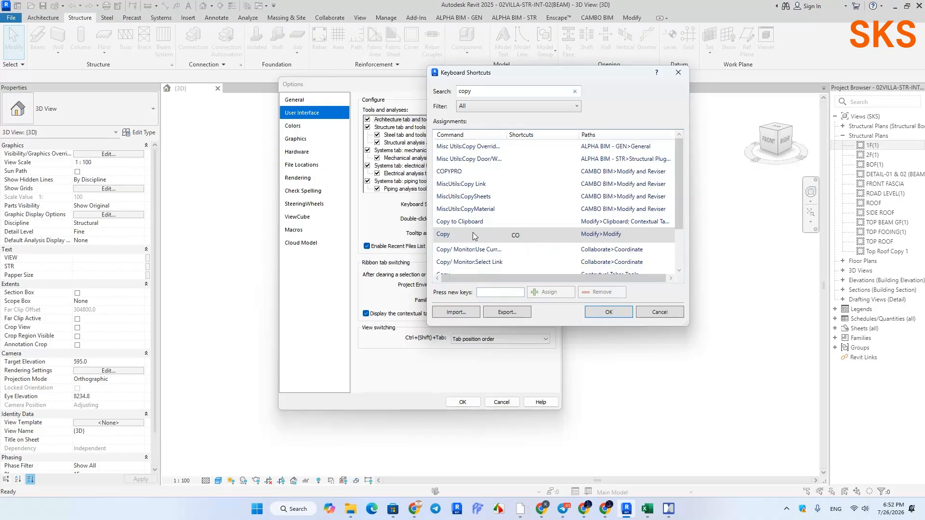
Assign CCC as a new shortcut for the Copy command and confirm the keyboard shortcut settings
click(489, 291)
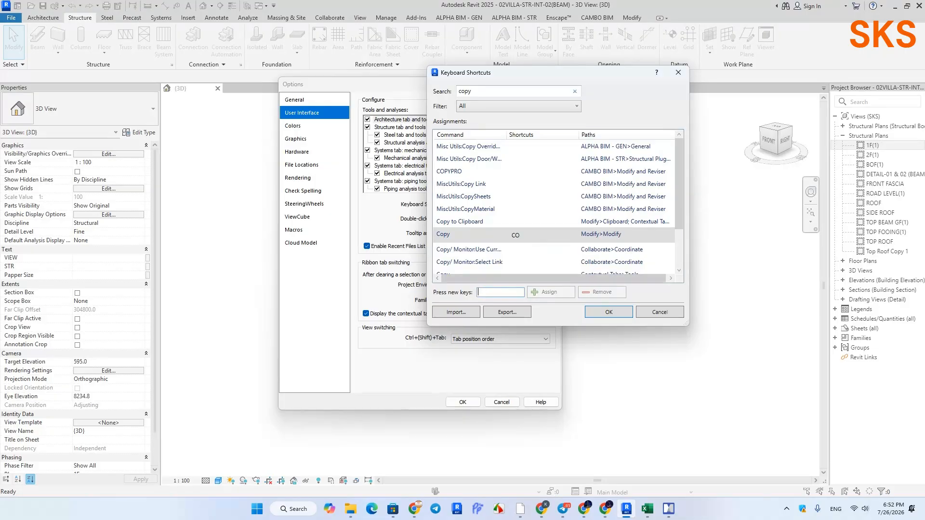
text(CCC)
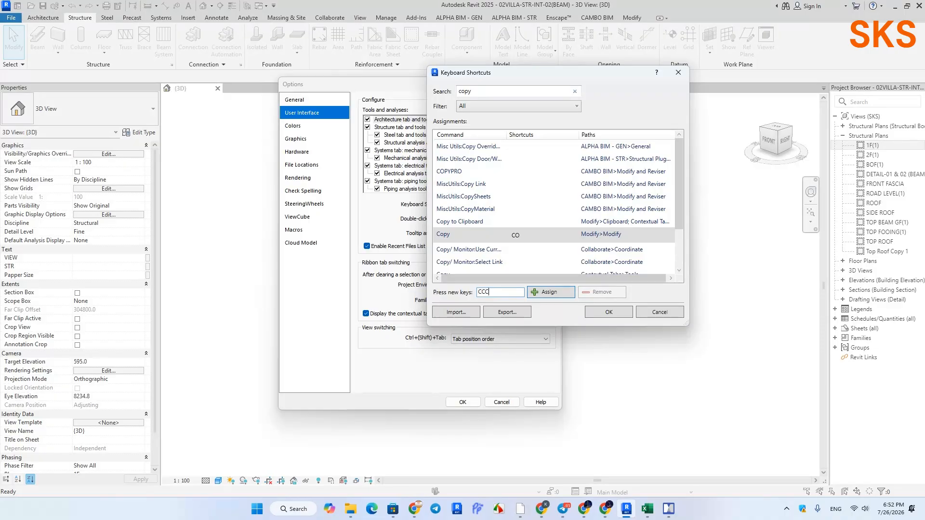
click(545, 293)
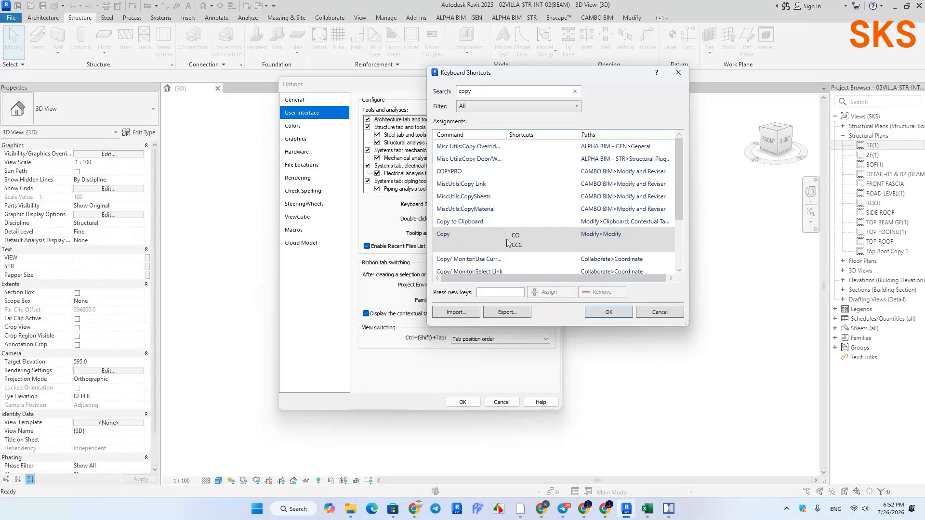
click(518, 246)
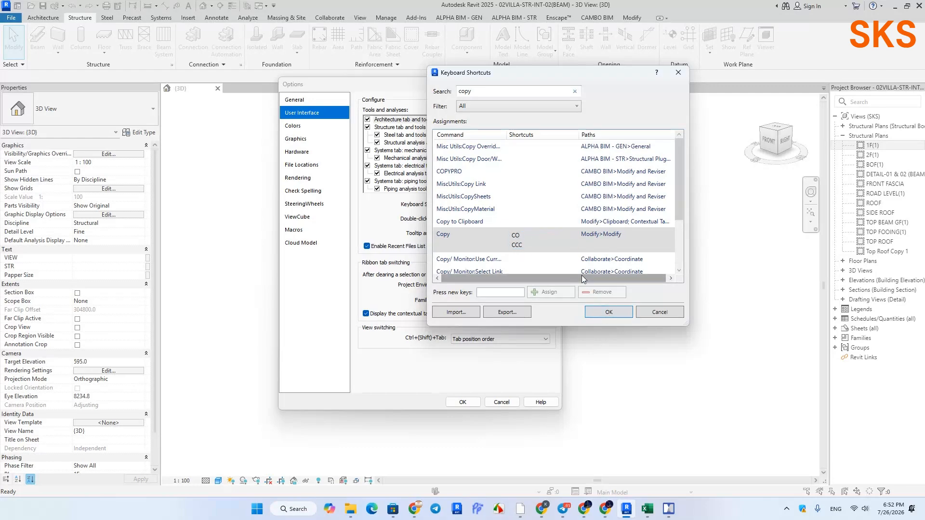
scroll(543, 223, down, 2)
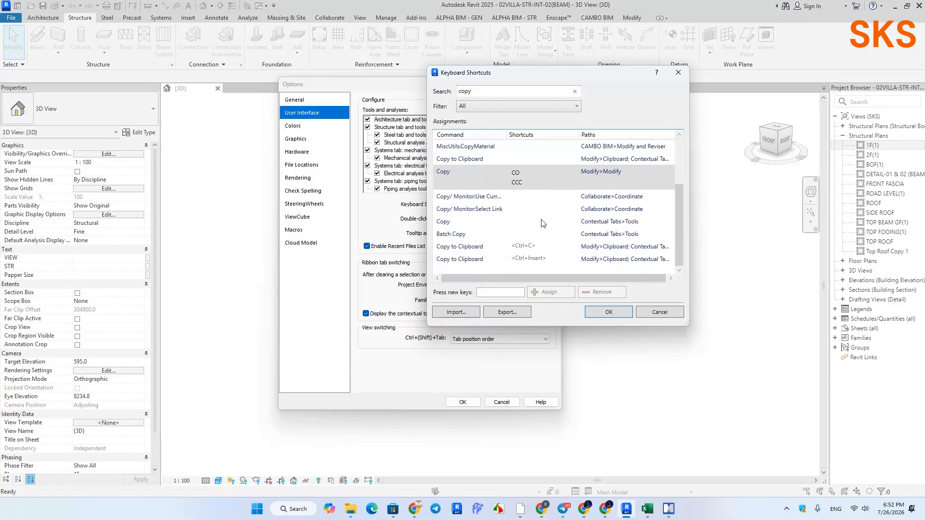
scroll(543, 223, up, 2)
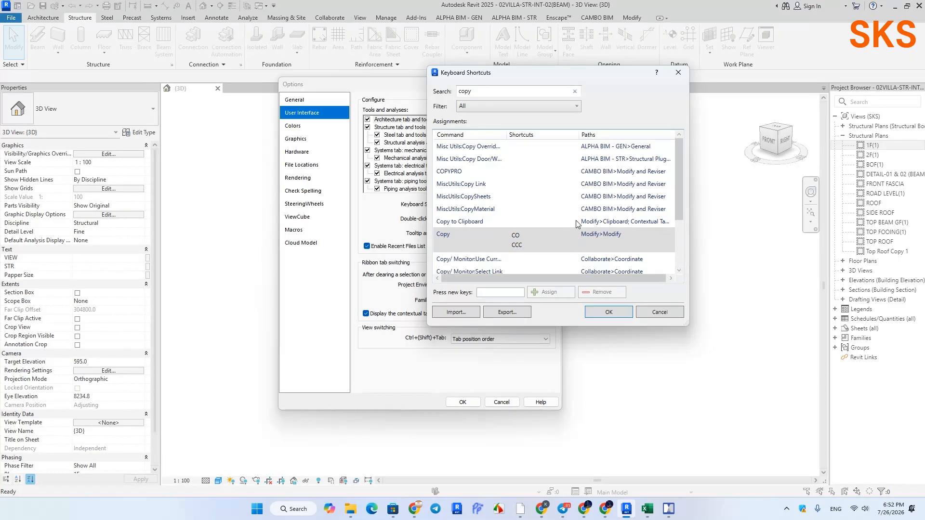
click(603, 312)
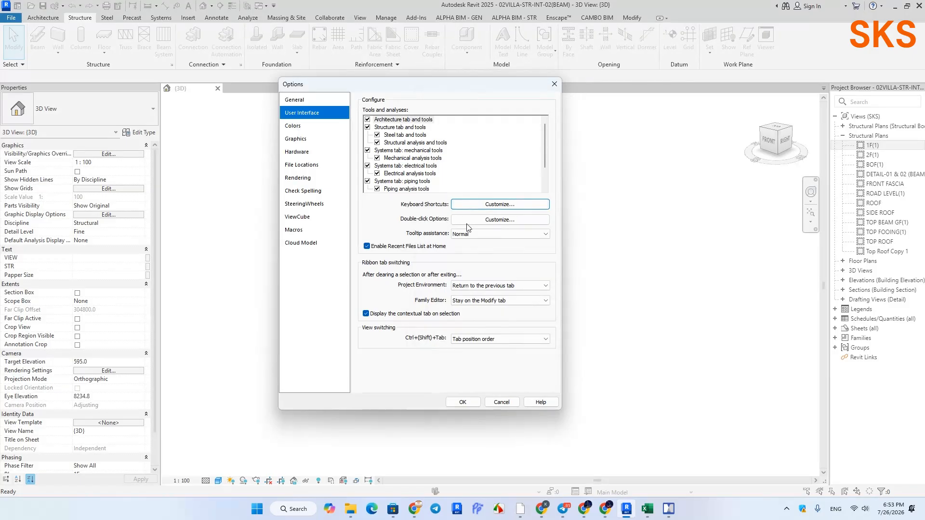
Examine the customizable double-click behaviors, including the available actions for Stairs, and leave the options without changing anything
click(511, 220)
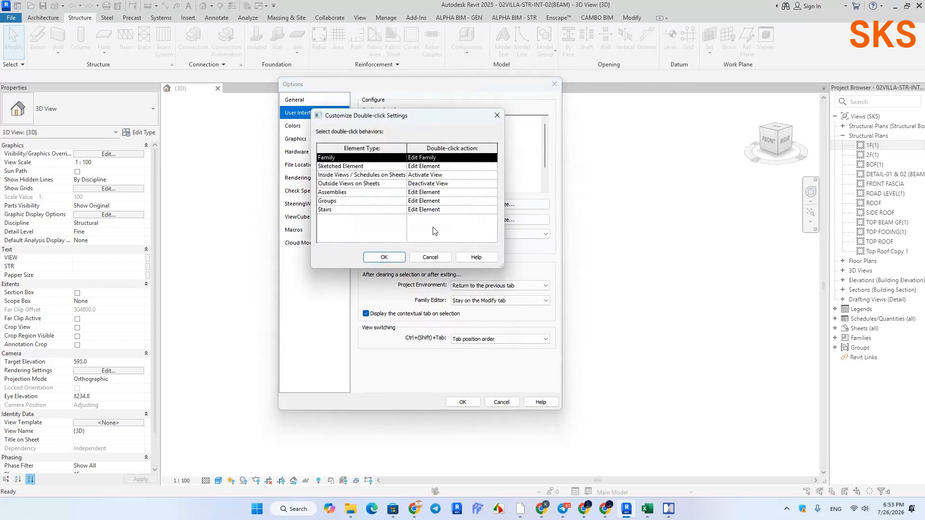
drag(475, 120, 629, 171)
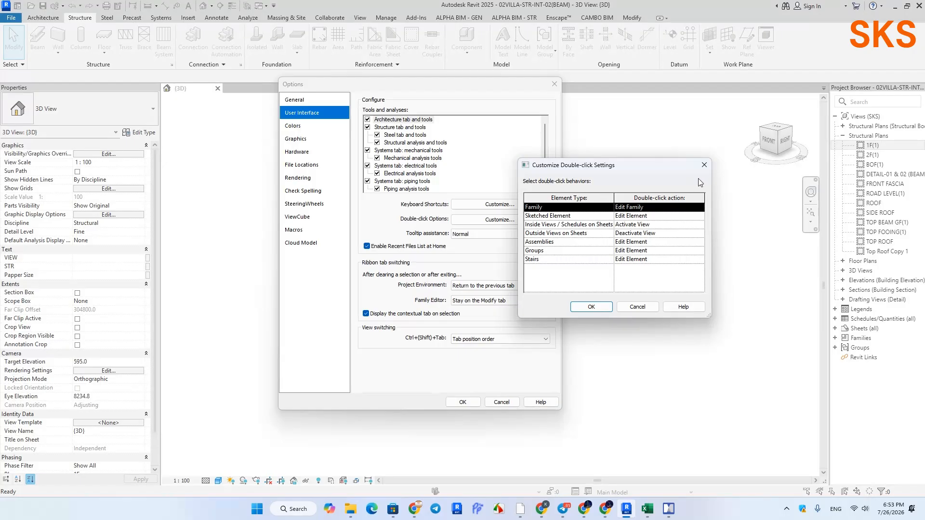
click(587, 261)
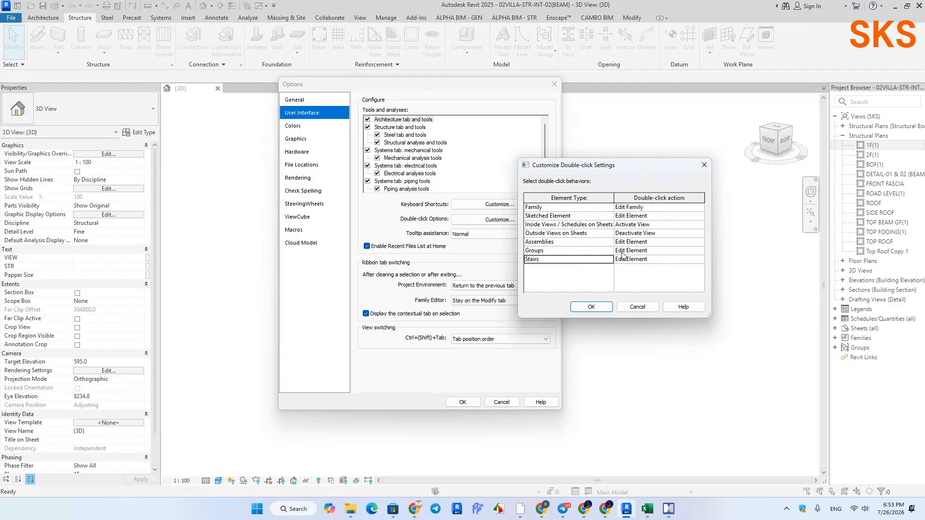
click(672, 259)
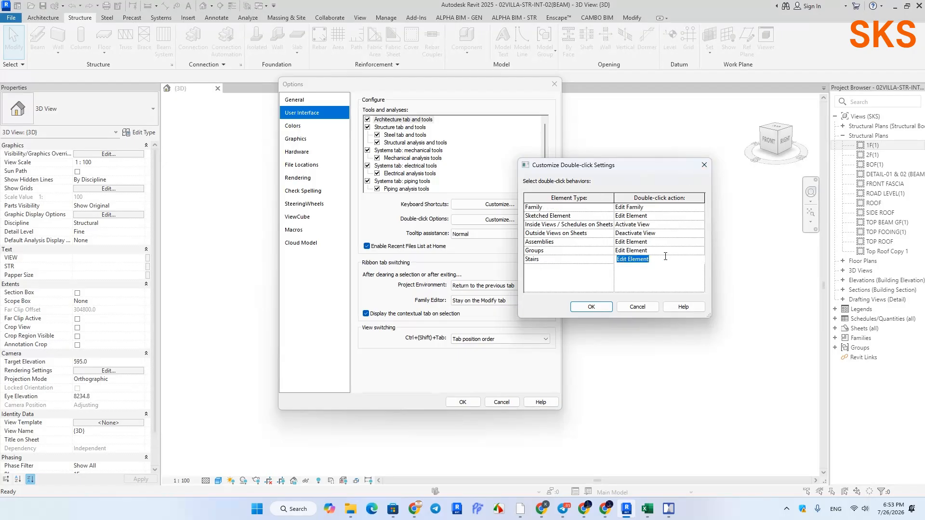
click(700, 260)
click(702, 261)
click(701, 261)
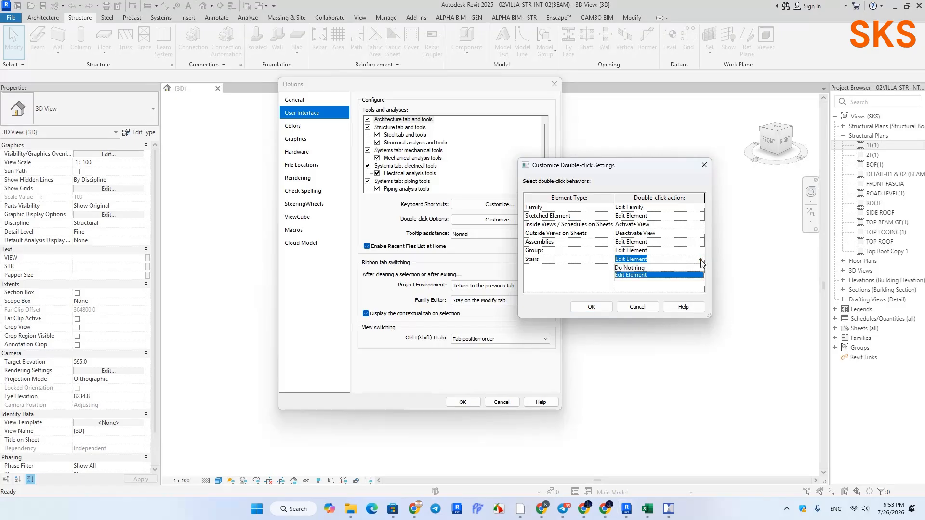
click(697, 261)
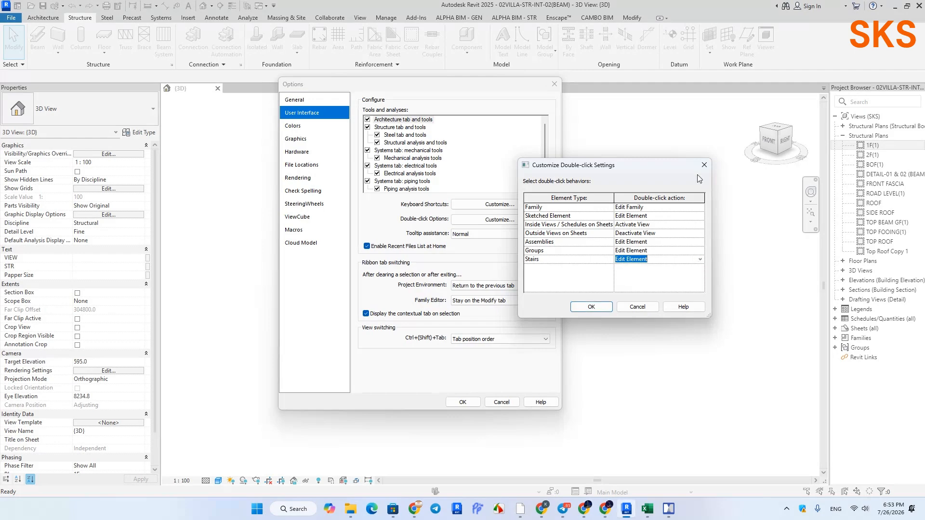
click(703, 167)
click(554, 84)
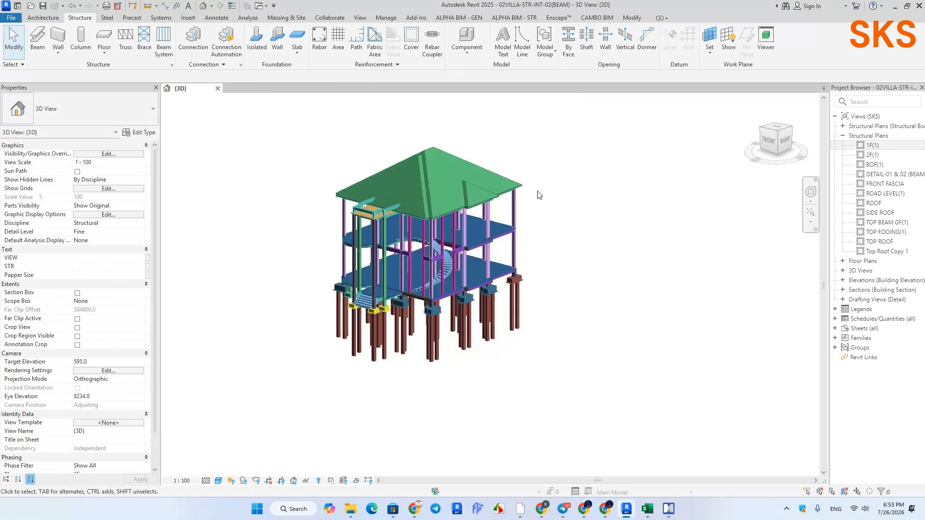
Open the footing model group at the building's front corner for group editing and cancel the edit
scroll(341, 305, up, 3)
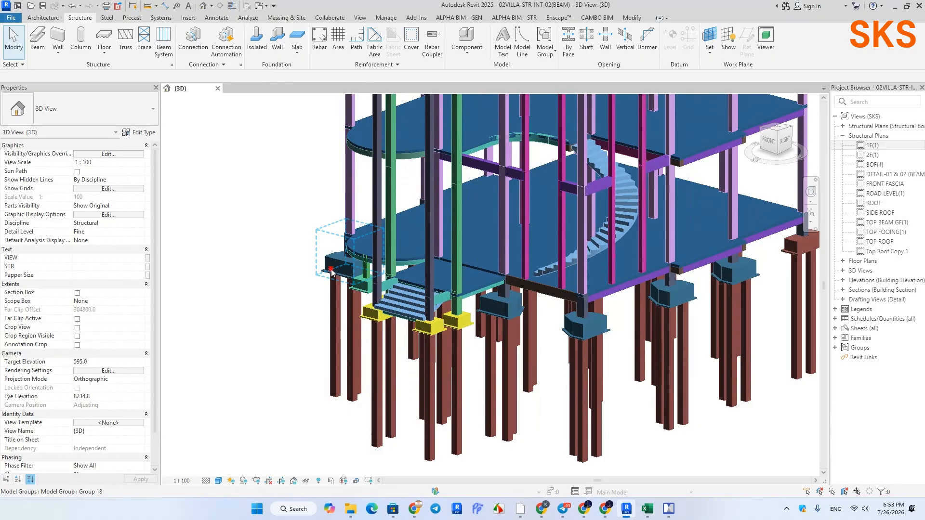
double_click(332, 272)
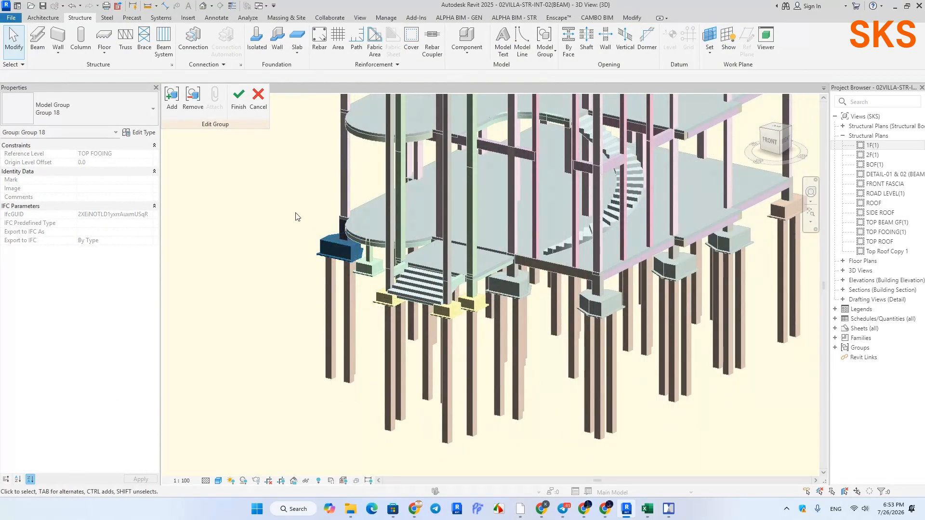
click(259, 107)
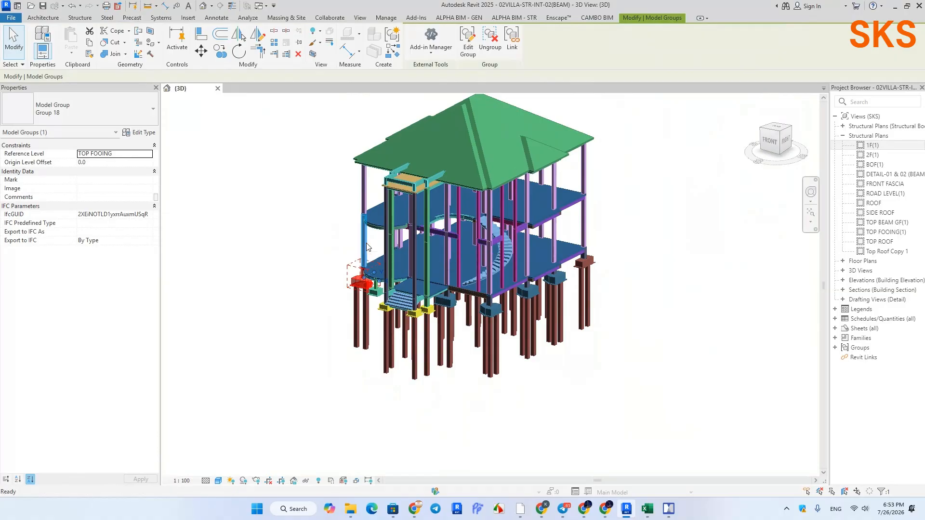
Open the family of the lower corner concrete column from the 3D model and close it without saving
double_click(367, 246)
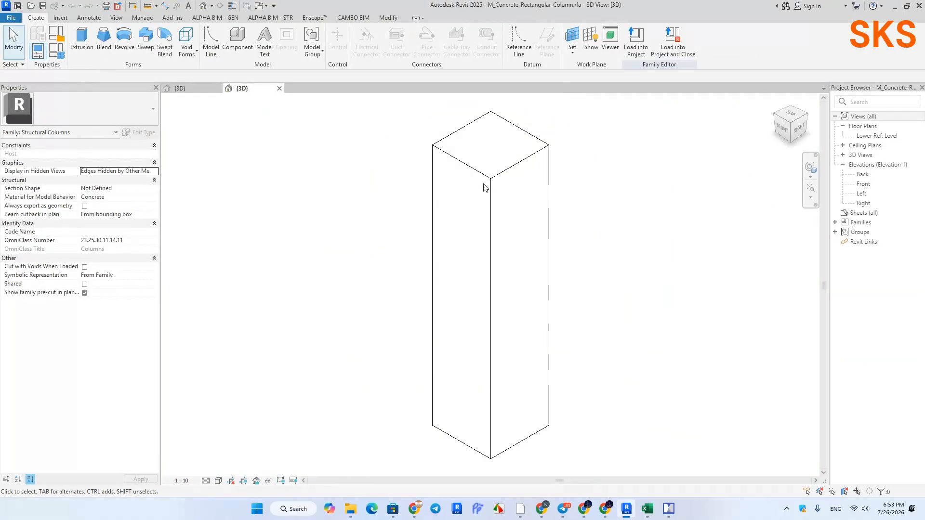
click(279, 89)
click(484, 259)
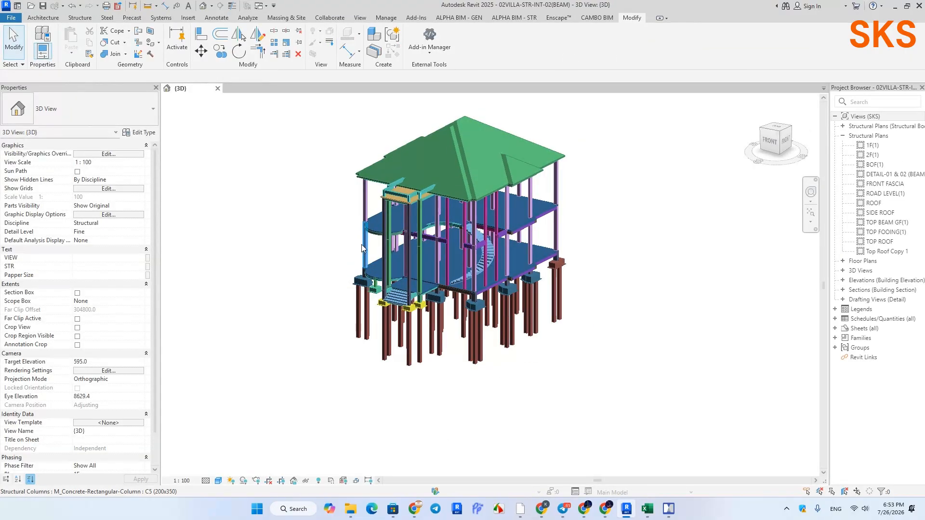
Select the corner concrete column between 1F and 2F, open its family with Edit Family, and close it without saving
click(364, 247)
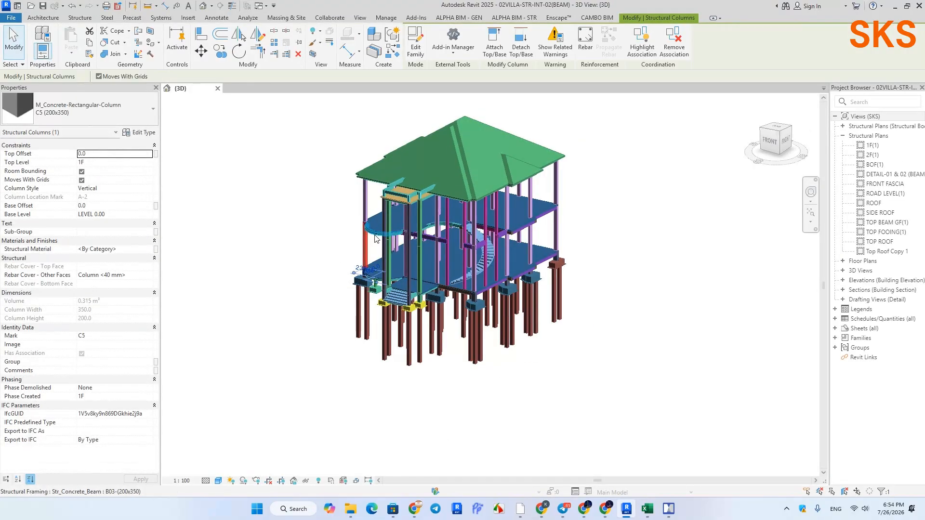
scroll(365, 195, up, 1)
middle_drag(365, 195, 342, 204)
click(343, 203)
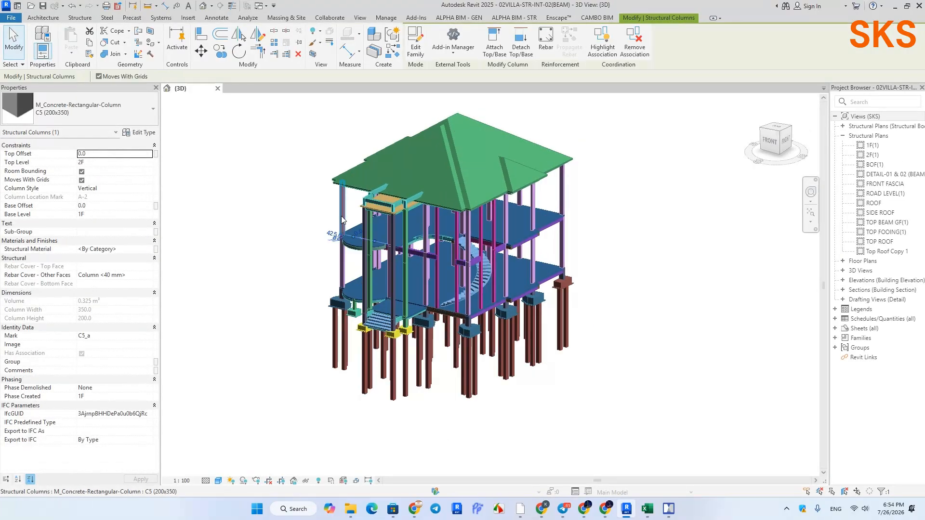
click(415, 45)
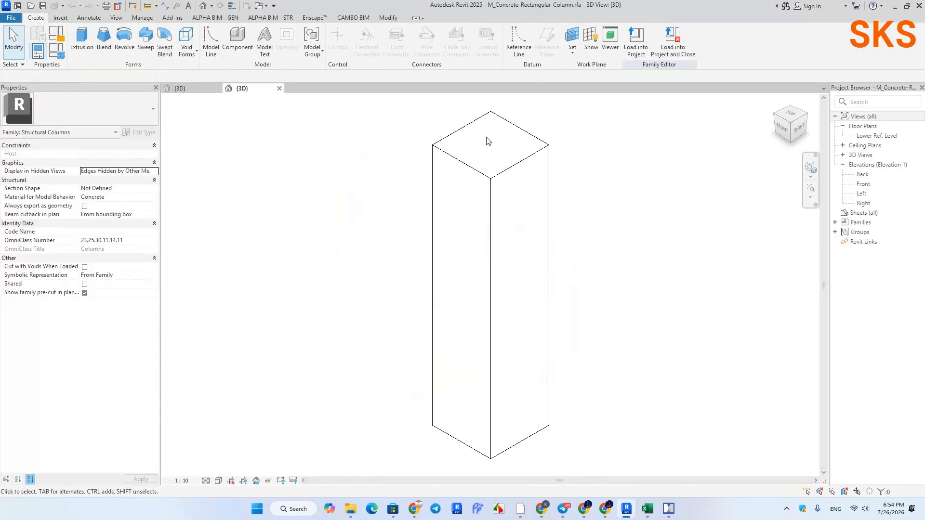
click(280, 88)
click(483, 259)
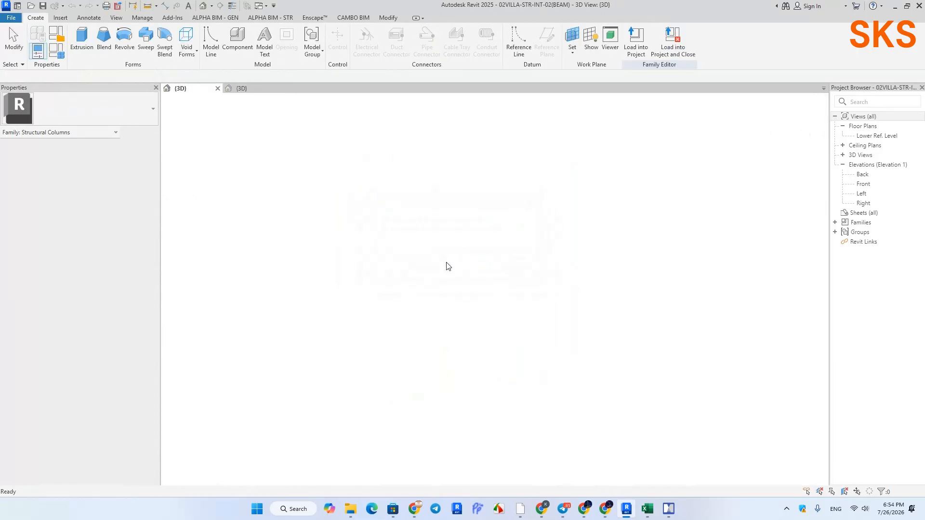
Open the same upper corner column's family directly from the model and close it, discarding any changes
double_click(340, 216)
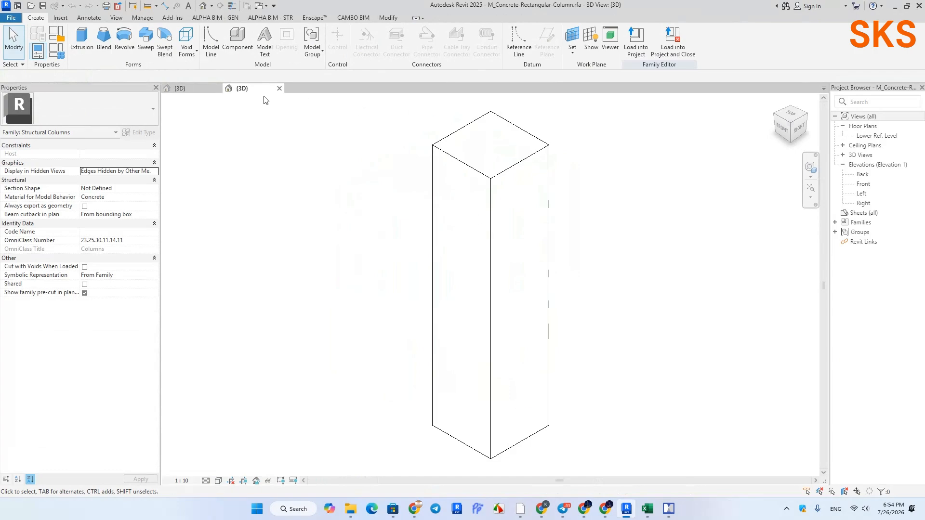
click(279, 88)
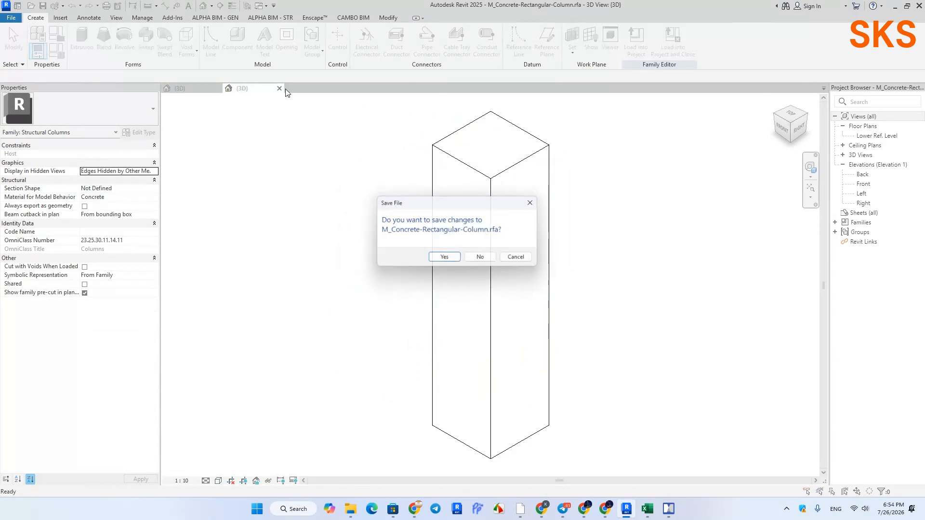
click(487, 260)
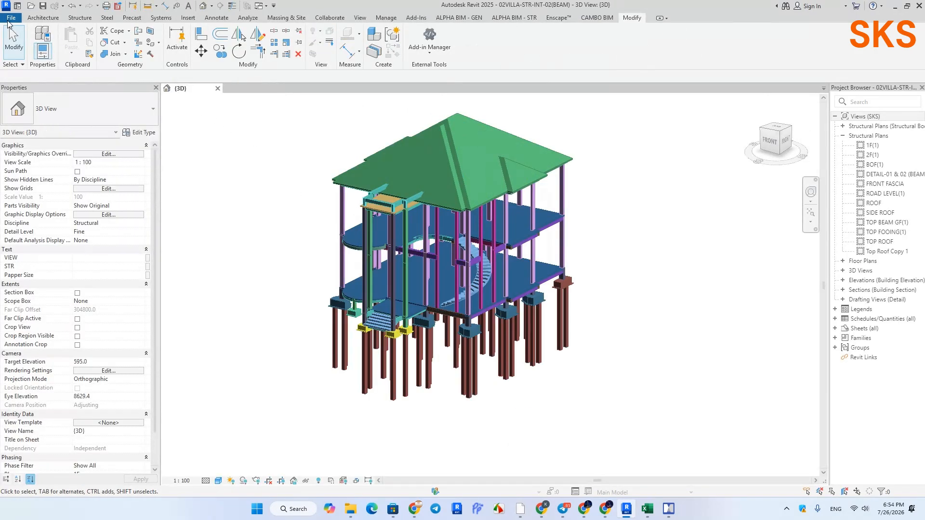
Review the double-click settings and the tooltip assistance choices in the User Interface options
click(9, 19)
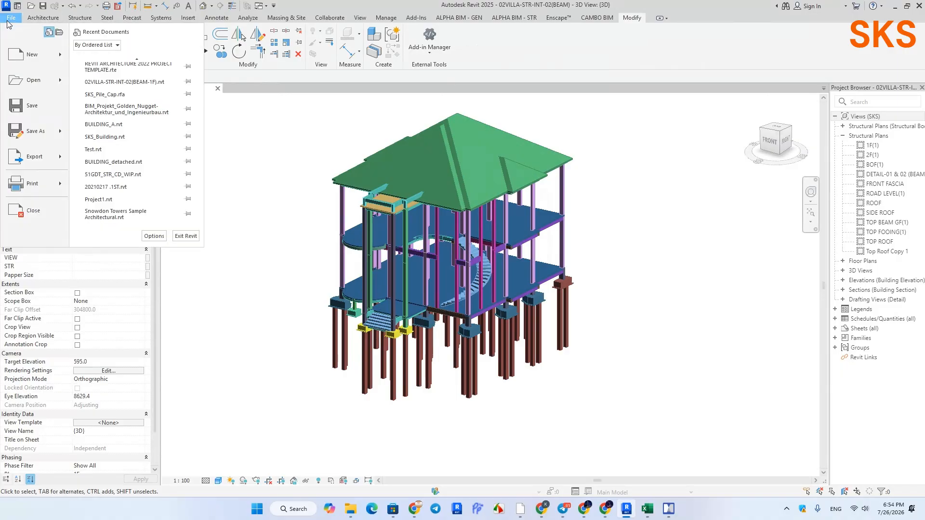
click(154, 236)
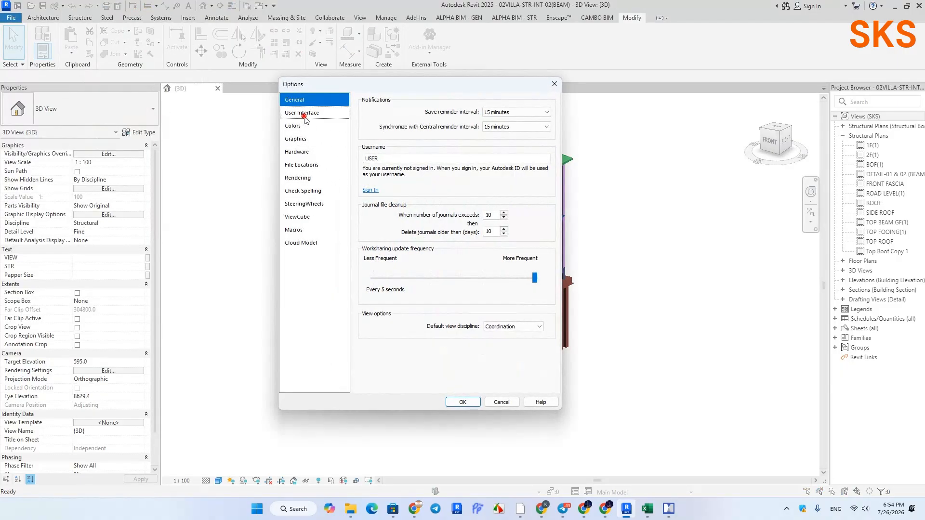
click(304, 113)
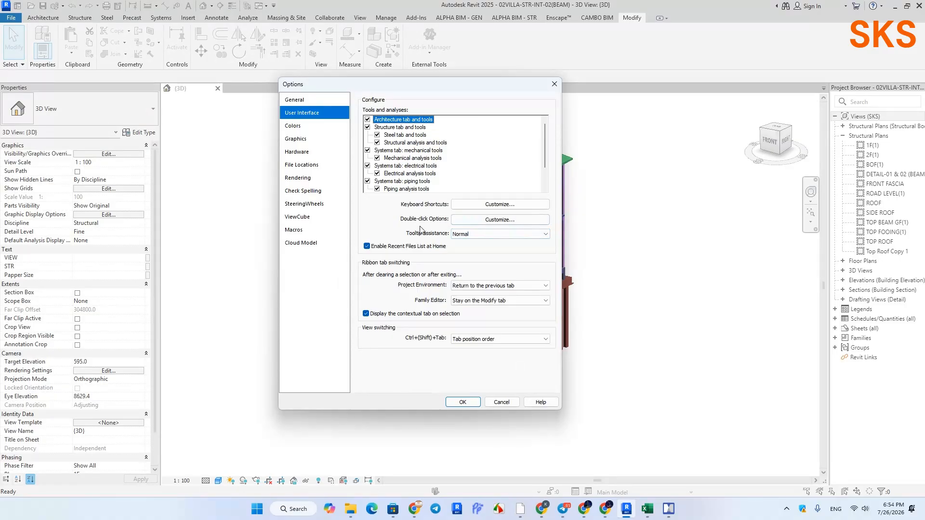
click(520, 220)
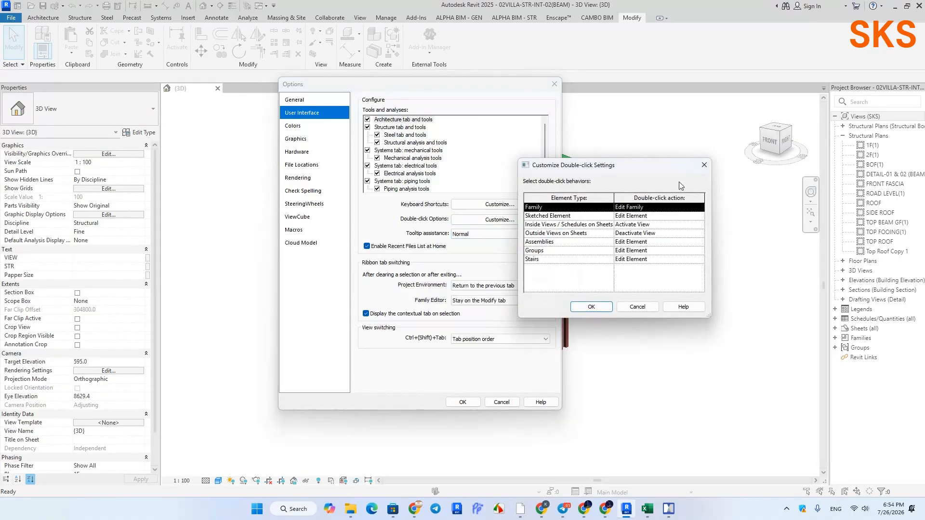
click(704, 164)
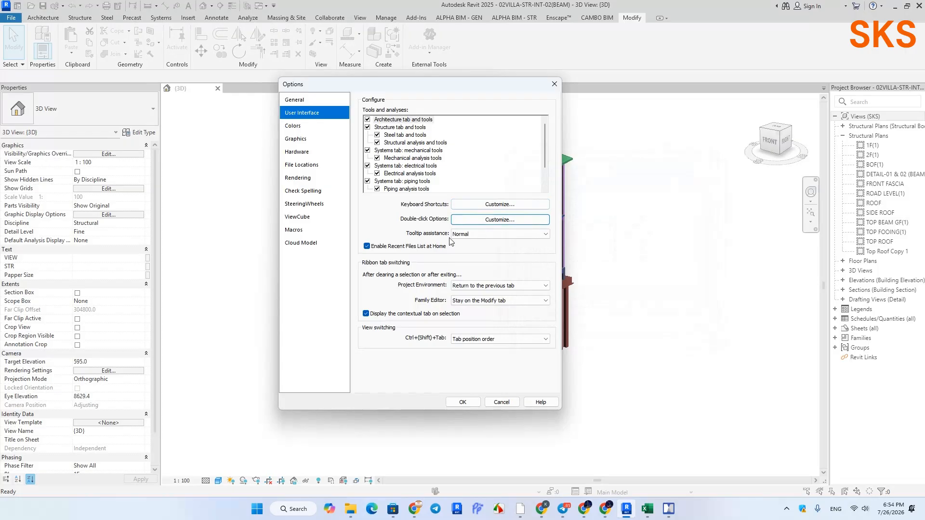
click(526, 234)
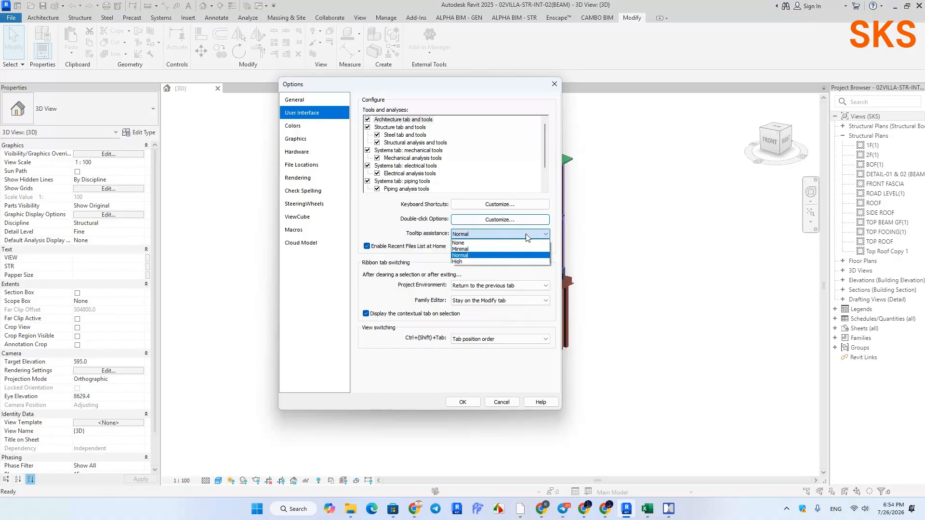
click(526, 234)
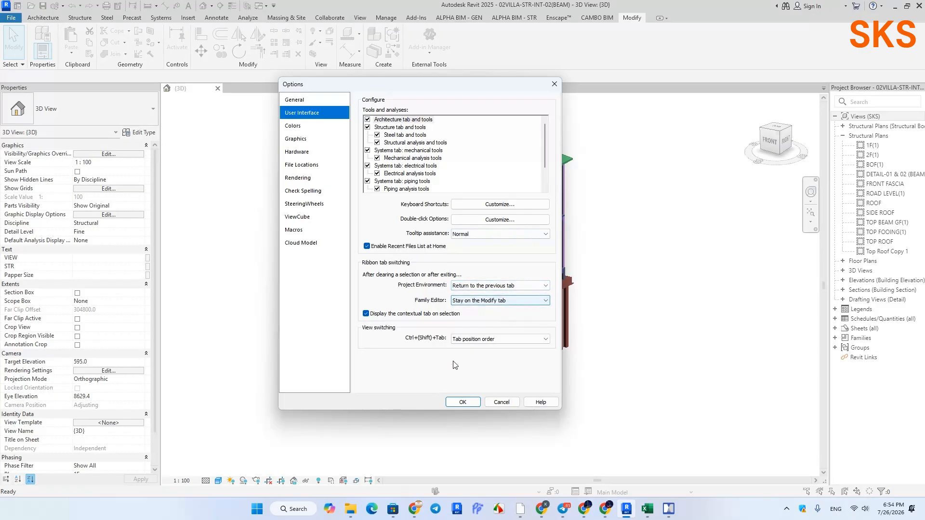
Examine the available canvas color schemes in the Colors options, keeping Dark
click(299, 129)
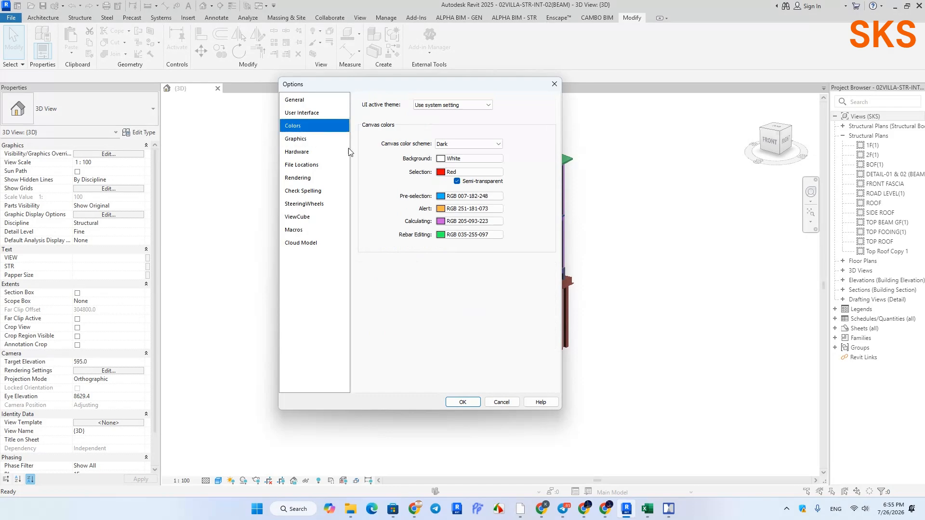
click(493, 144)
click(493, 146)
click(492, 144)
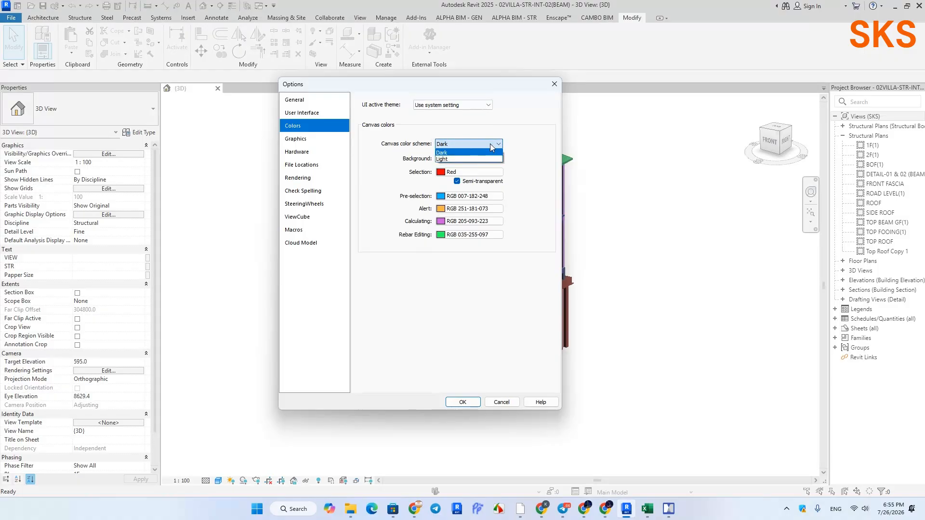
click(490, 143)
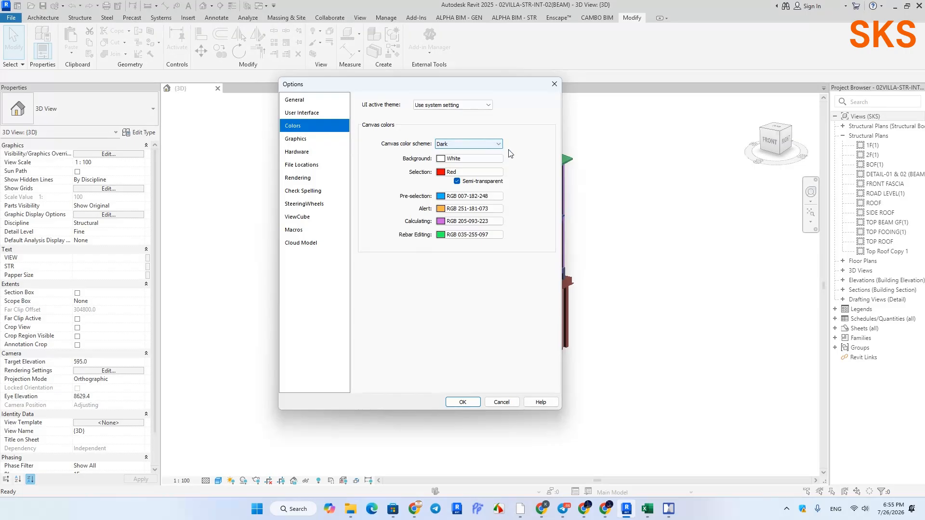
Set the canvas background color to Black and apply it to the 3D view
click(457, 160)
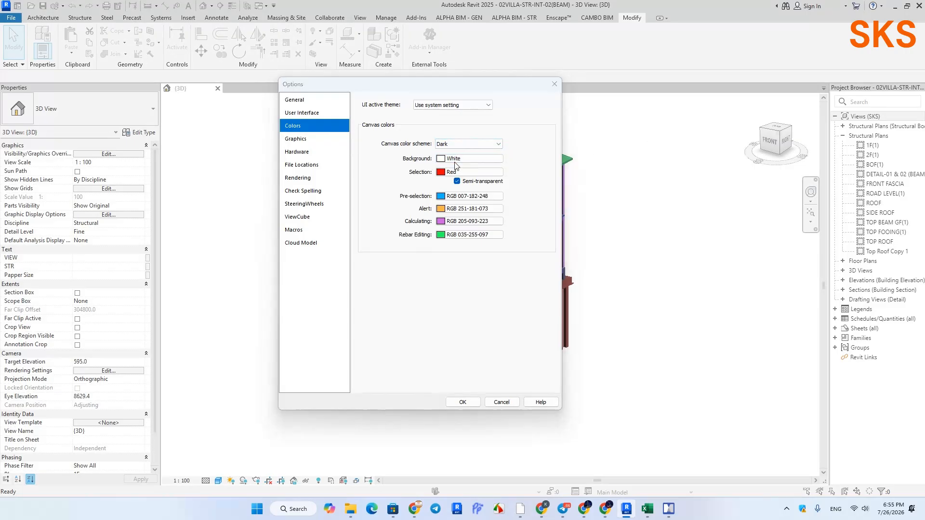
click(320, 256)
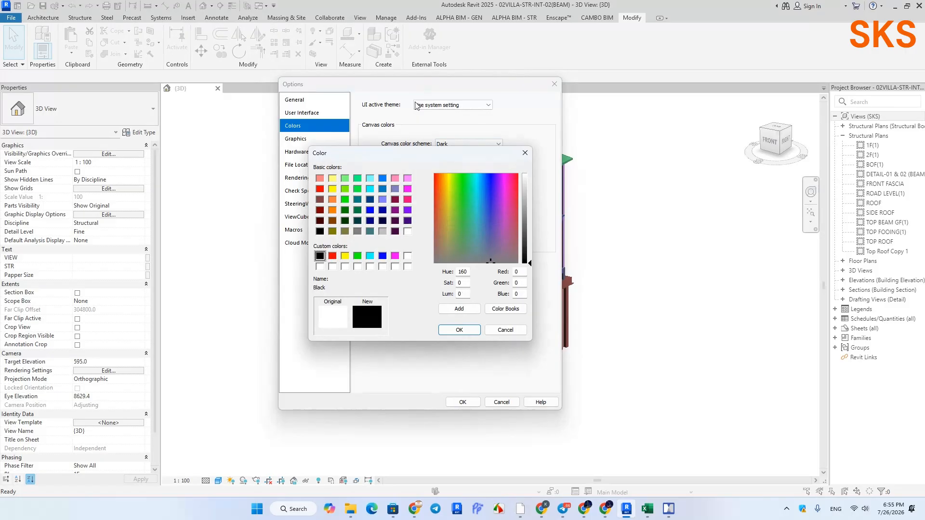
click(460, 330)
click(463, 402)
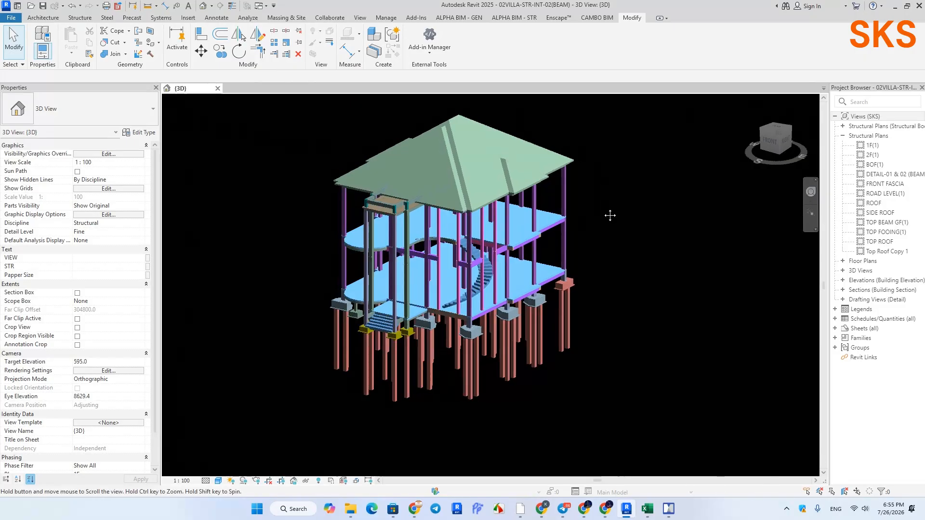
scroll(602, 215, up, 2)
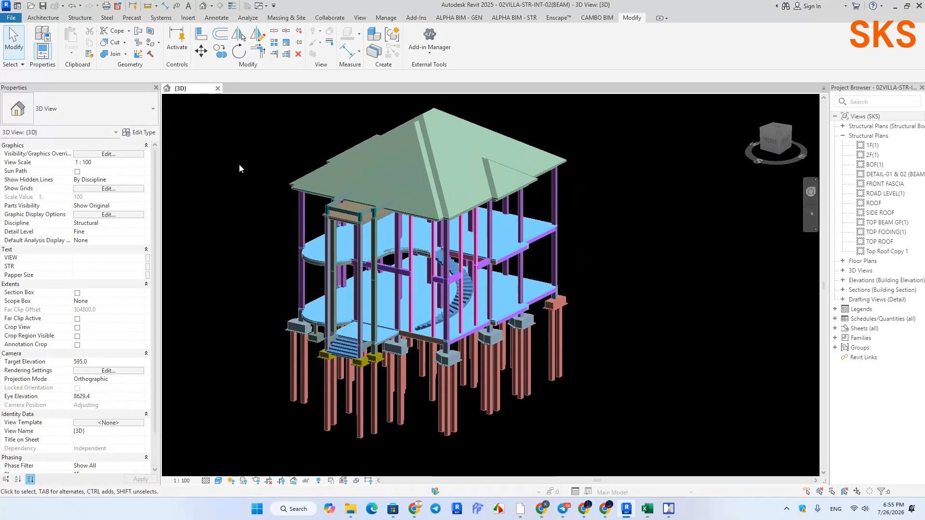
Reopen the Colors options, move the dialog clear of the model, and set the canvas background color to White
click(11, 18)
click(153, 236)
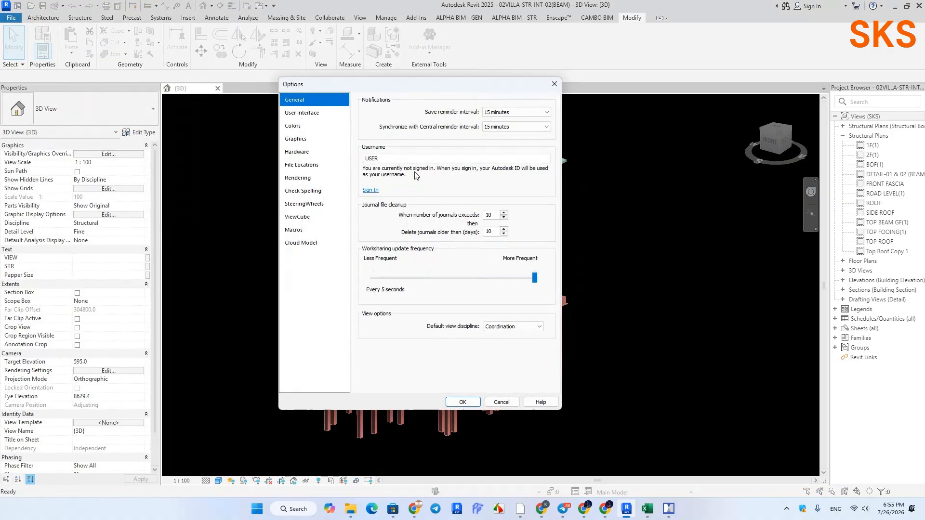
click(313, 114)
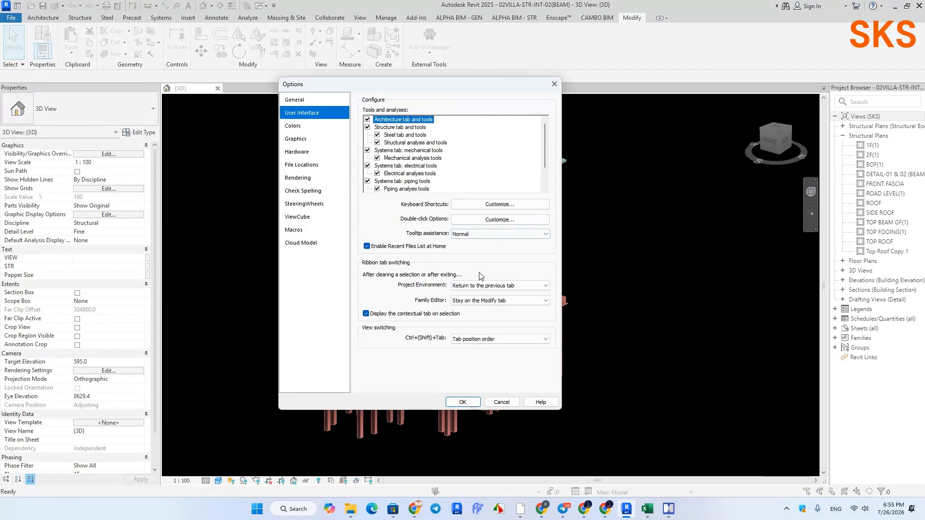
click(303, 126)
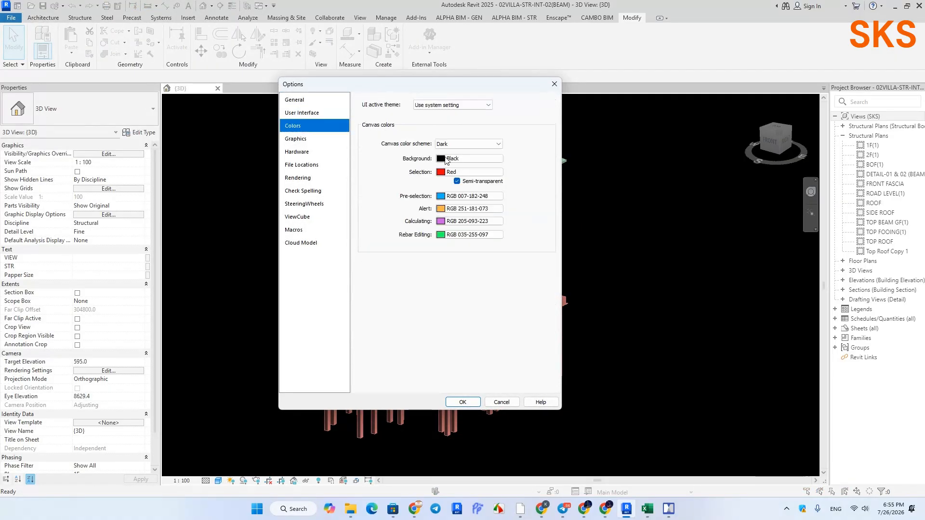
drag(467, 84, 678, 91)
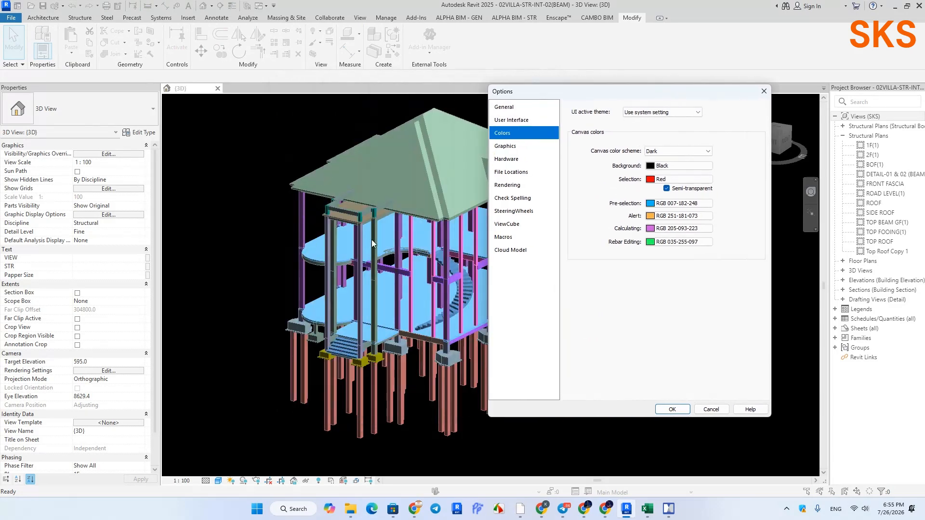
click(679, 165)
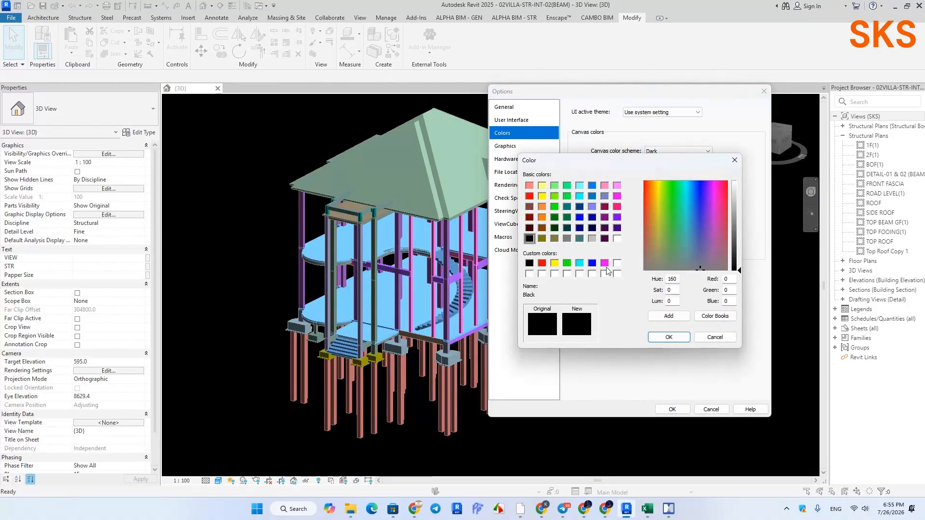
click(615, 268)
click(664, 336)
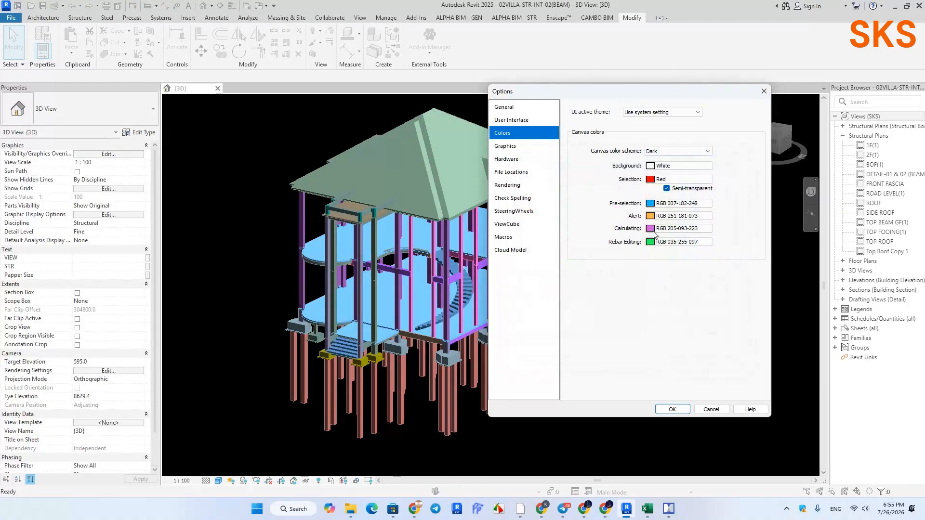
Inspect the Selection and Pre-selection color choices without changing them, and apply the color options
click(652, 181)
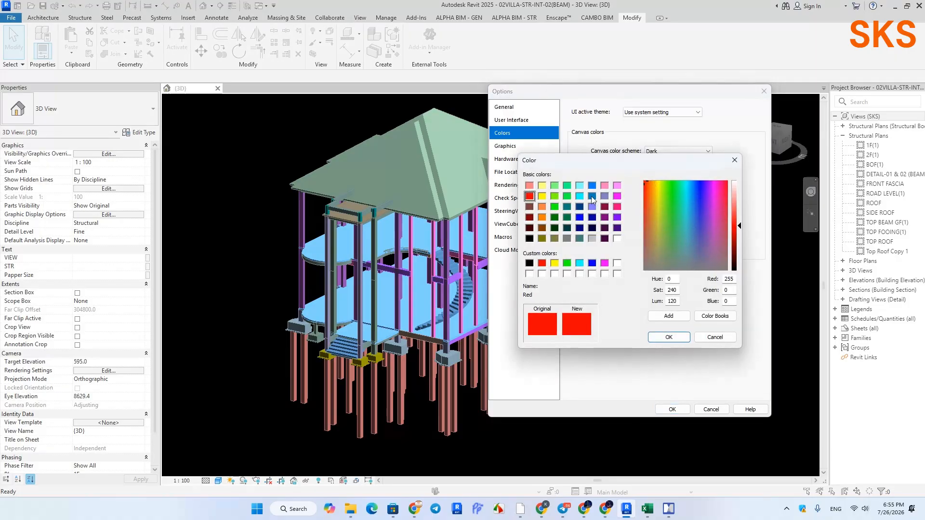
click(737, 161)
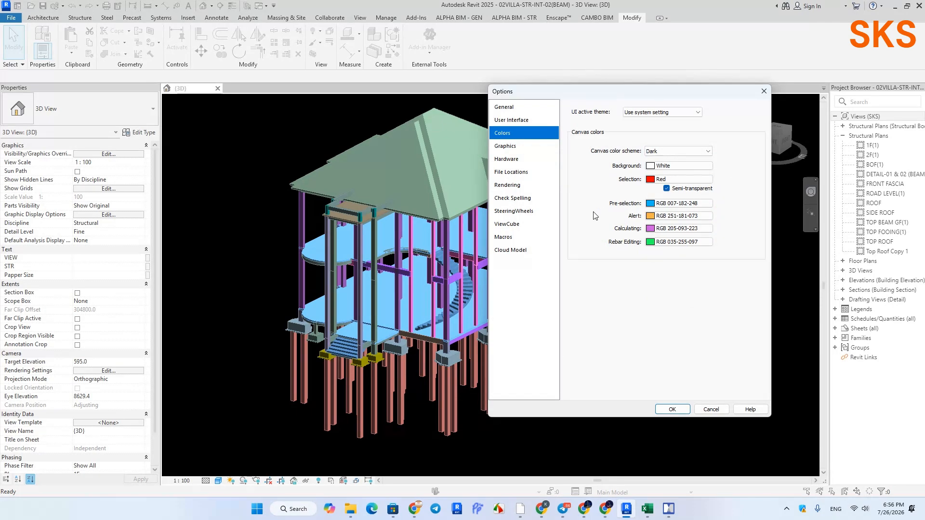
click(651, 204)
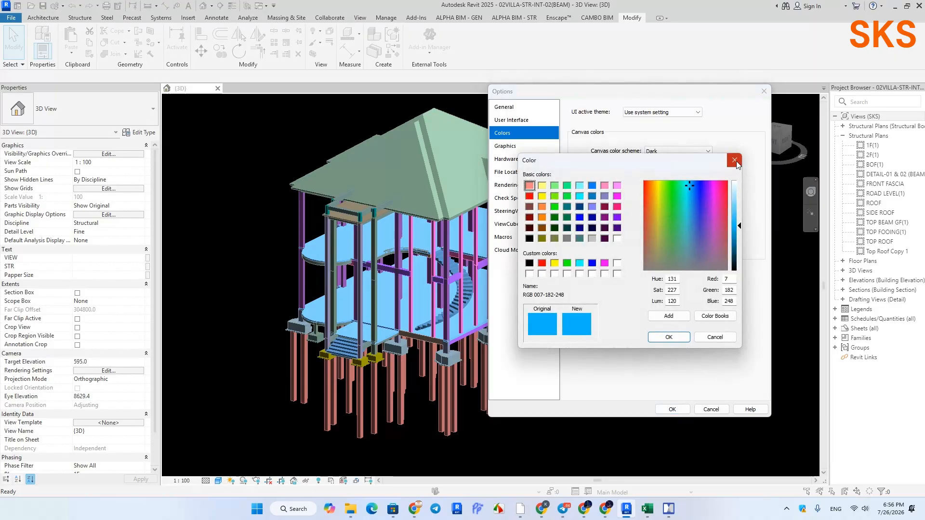
click(736, 161)
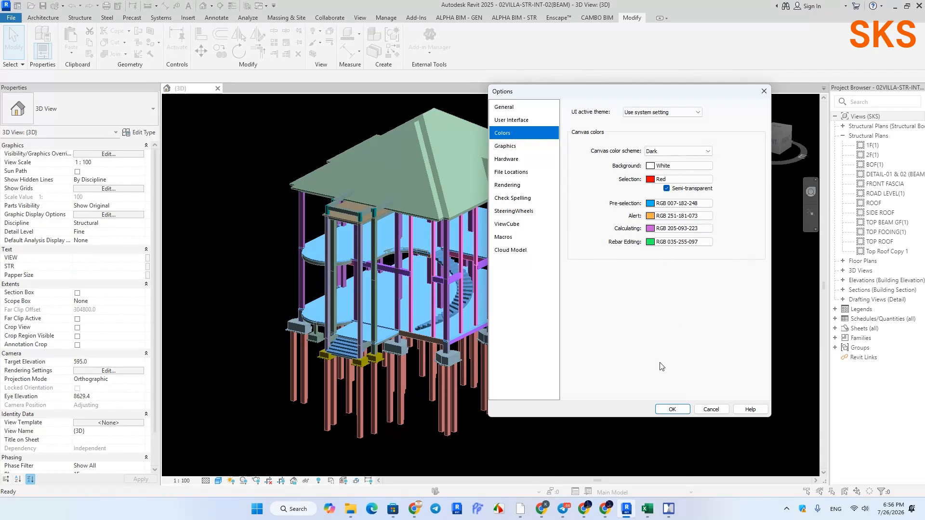
click(672, 409)
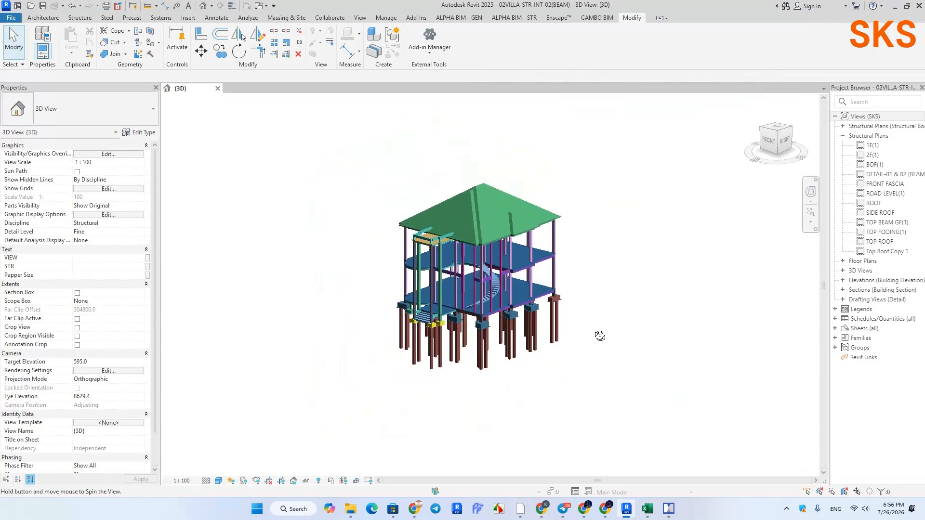
Select the corner concrete column between LEVEL 0.00 and 1F to check its highlight color, and deselect it
scroll(572, 261, up, 3)
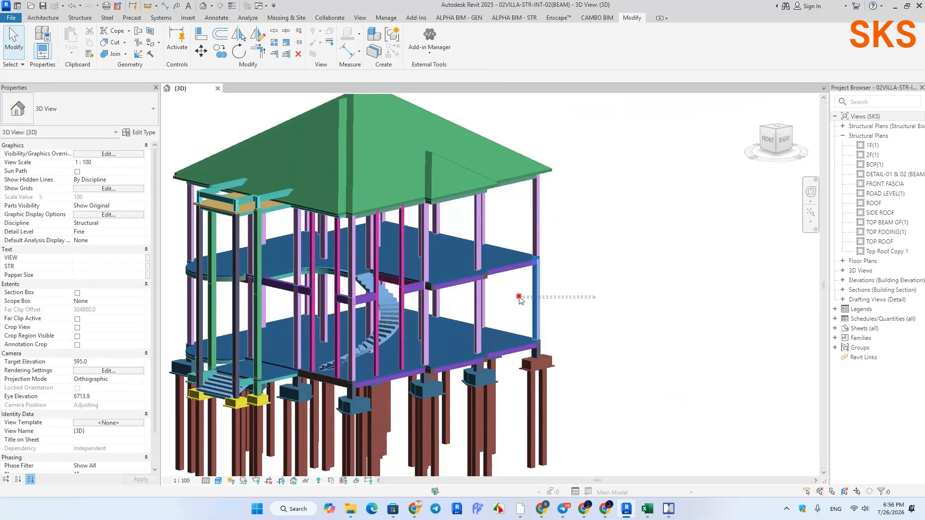
click(536, 299)
scroll(541, 232, up, 5)
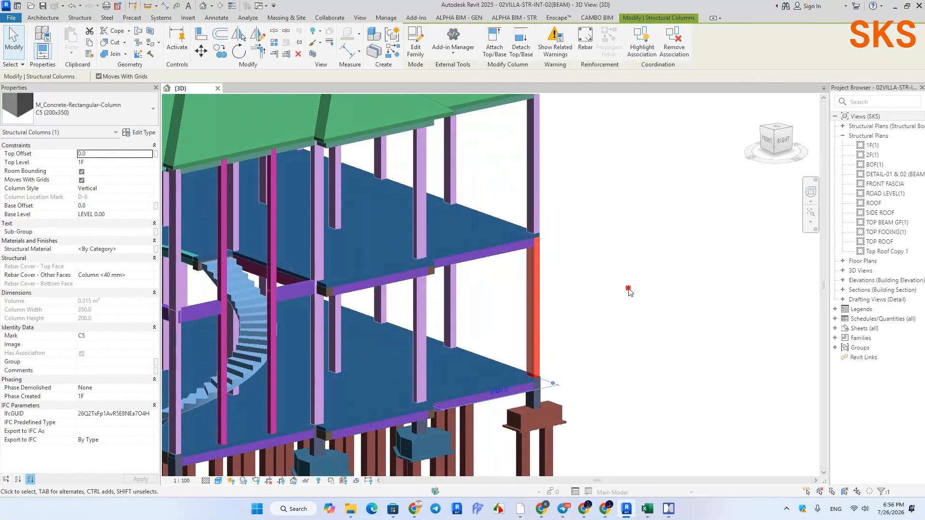
click(593, 311)
Use a crossing window on the same corner column to compare pre-selection and selection colors, and clear the selection
drag(593, 310, 506, 313)
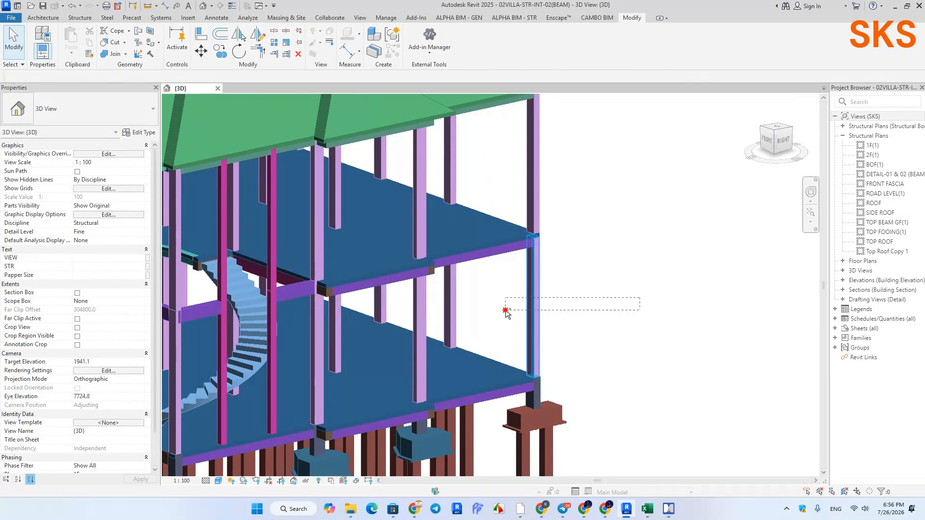
shift+middle_drag(506, 310, 493, 322)
drag(493, 322, 513, 278)
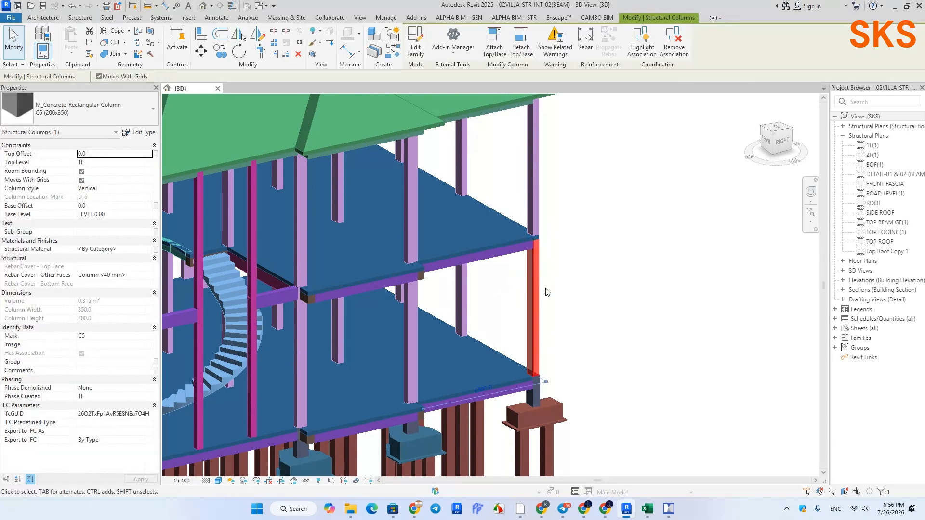
shift+middle_drag(544, 326, 571, 288)
click(572, 288)
scroll(571, 288, down, 3)
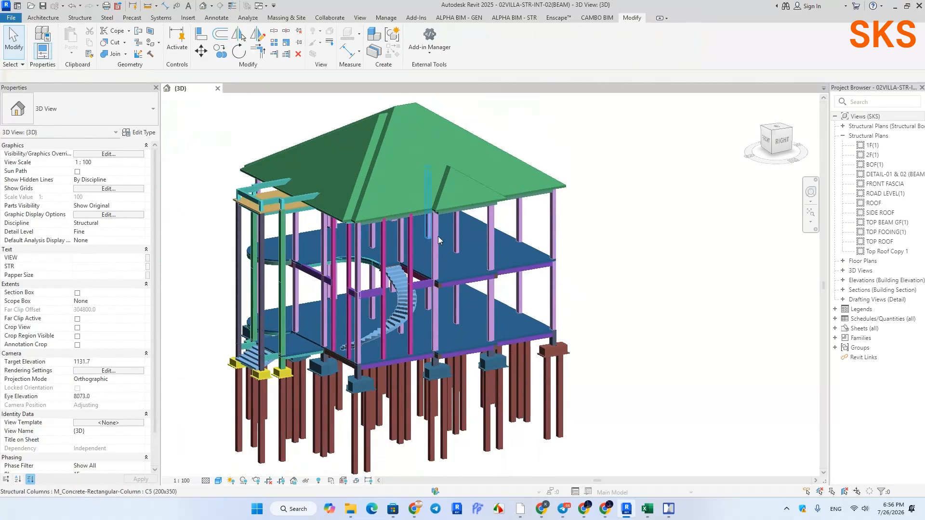
Reopen the Options dialog and look through the Colors settings and the Graphics settings for view navigation and anti-aliasing
click(15, 18)
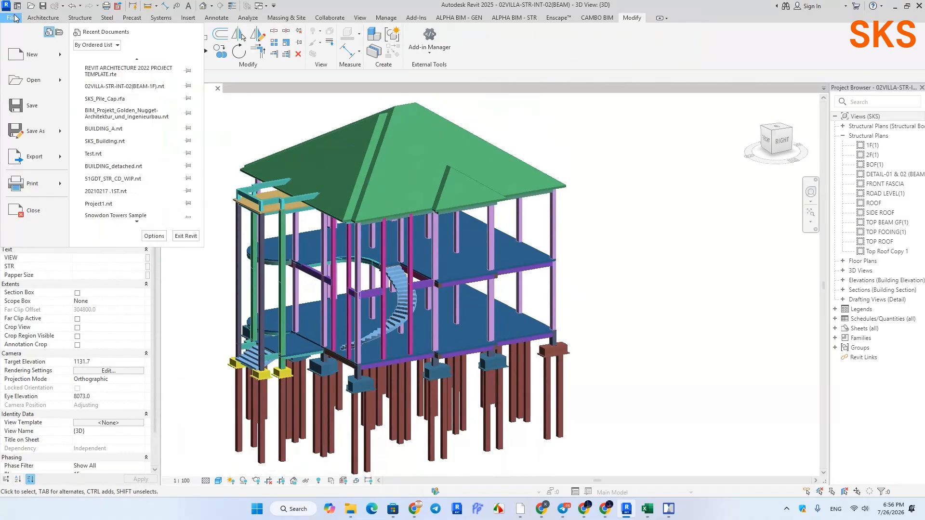
click(155, 236)
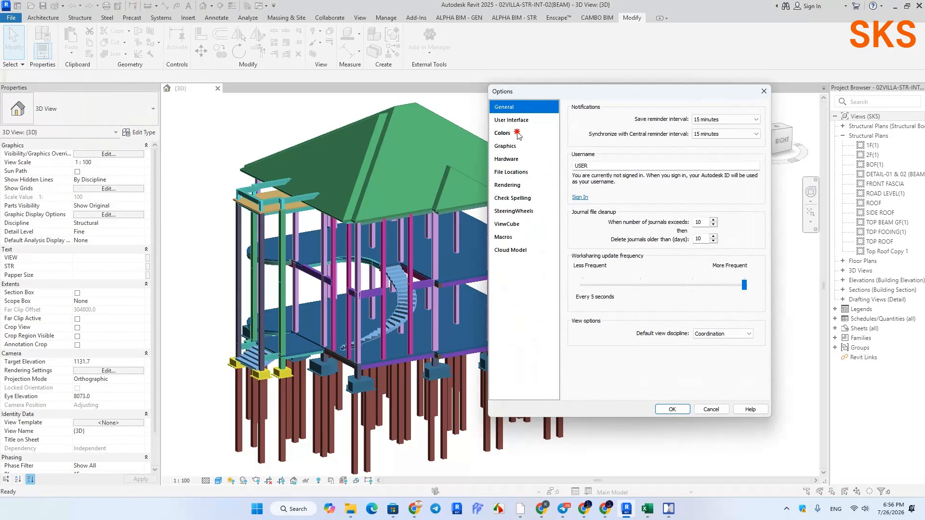
click(502, 133)
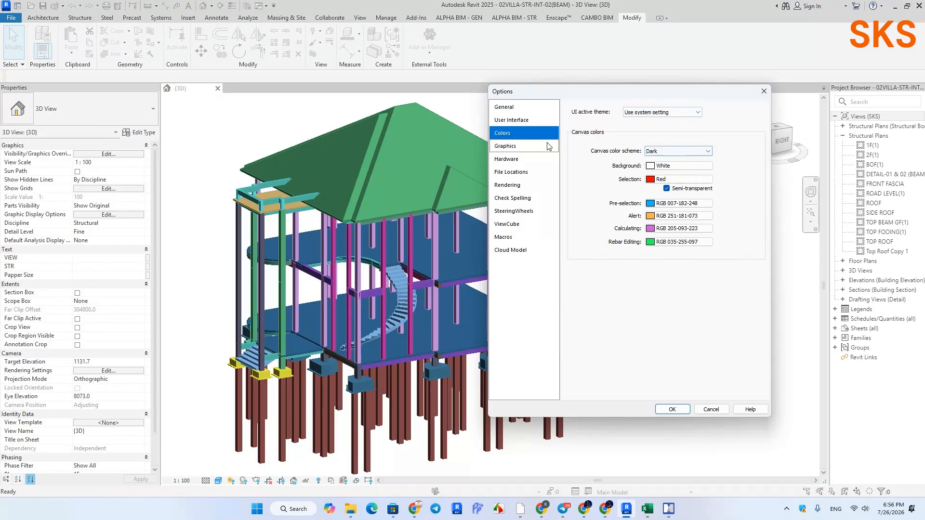
click(519, 148)
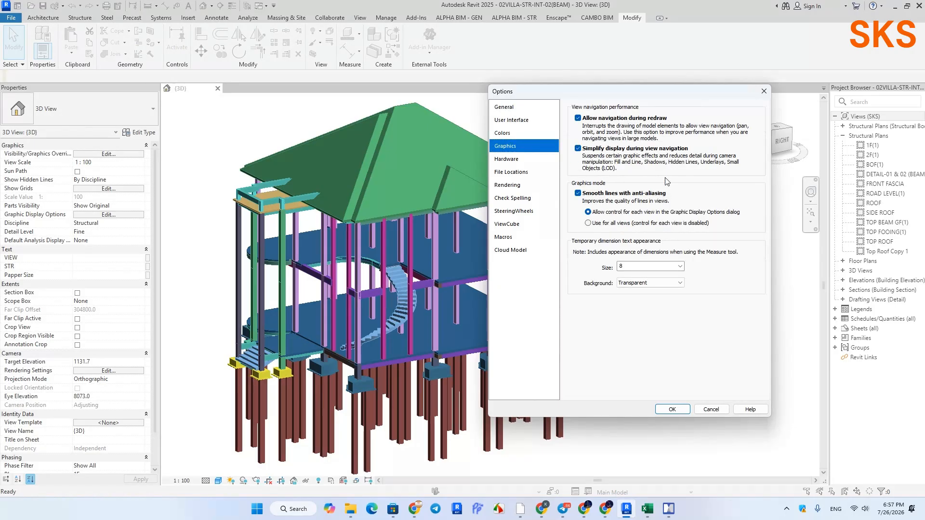
Examine the available text sizes and background choices for temporary dimensions in the Graphics settings, without changing them
click(681, 267)
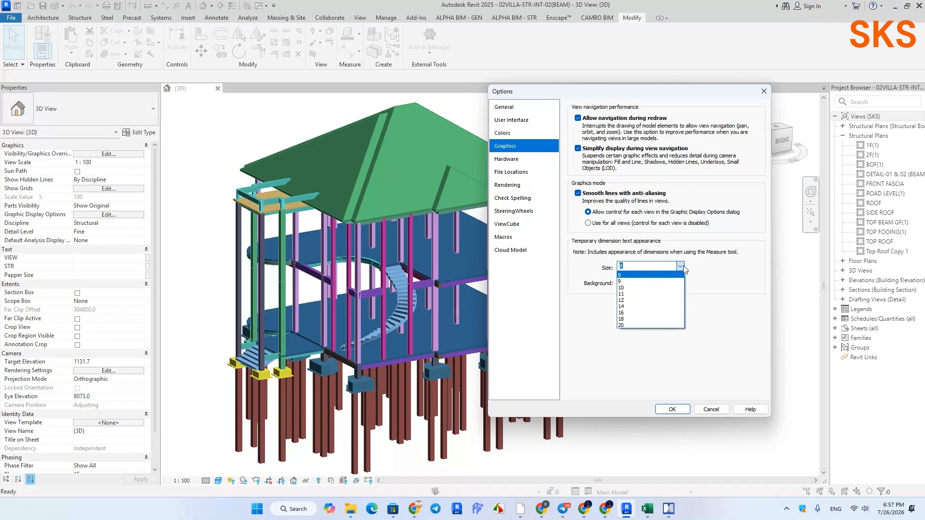
click(681, 267)
click(681, 267)
click(682, 267)
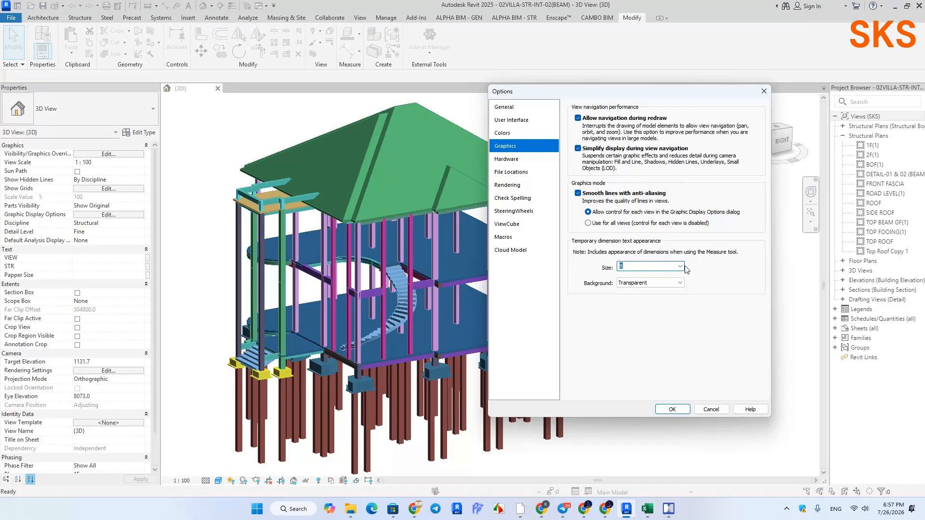
click(684, 266)
click(684, 266)
click(682, 282)
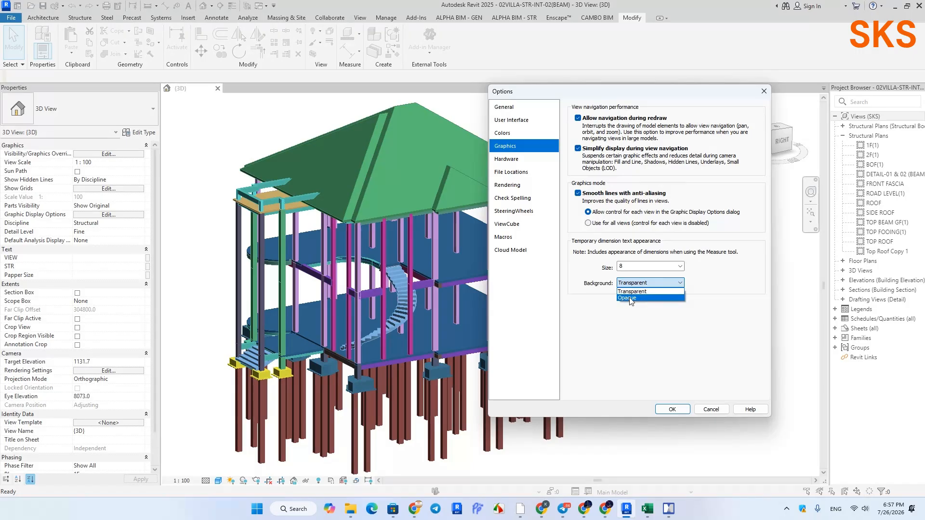
click(680, 268)
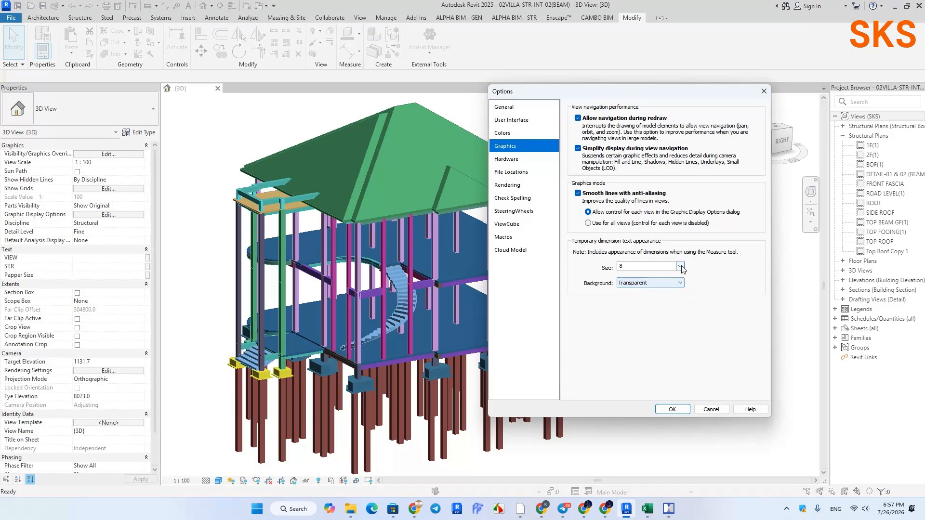
click(680, 268)
click(680, 268)
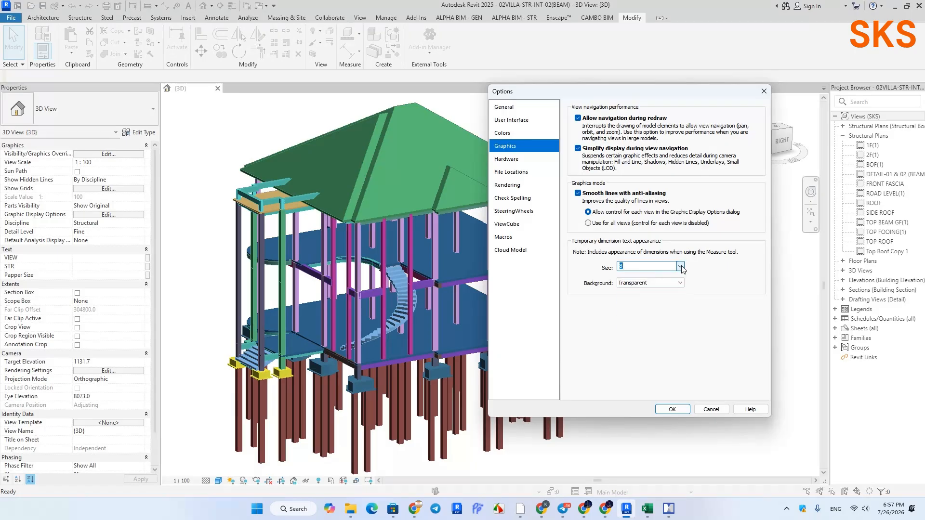
Check the Hardware settings and highlight the video card name
click(524, 161)
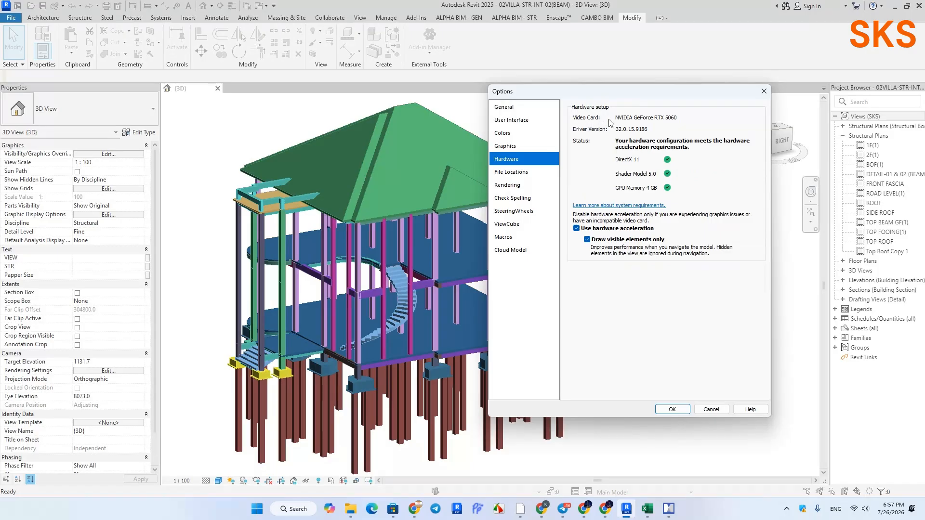
drag(617, 118, 699, 116)
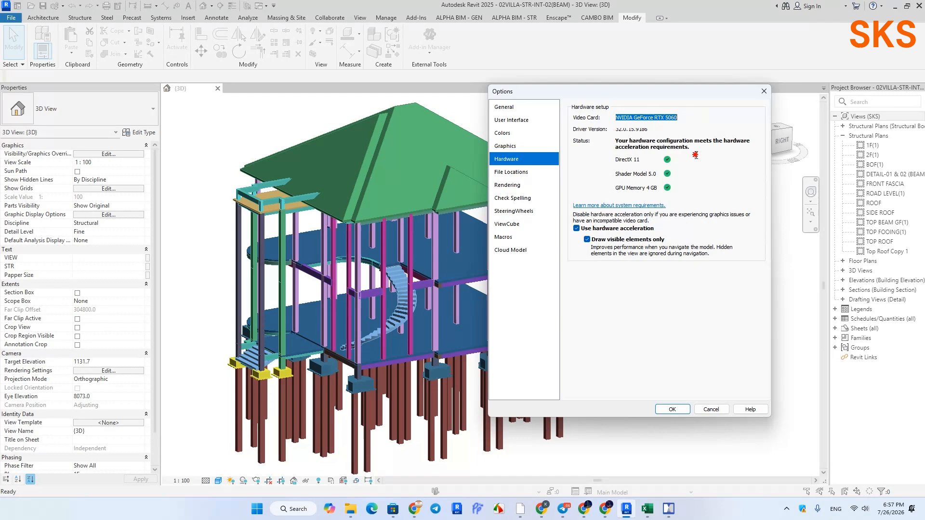
Review the project templates and their paths in the File Locations settings, and remove the Imperial Multi-discipline template from the list
click(532, 174)
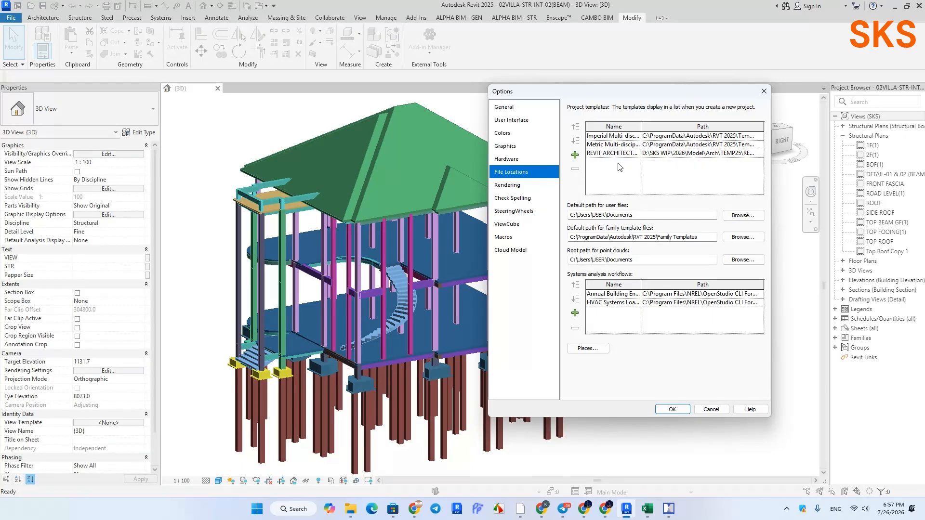
click(575, 155)
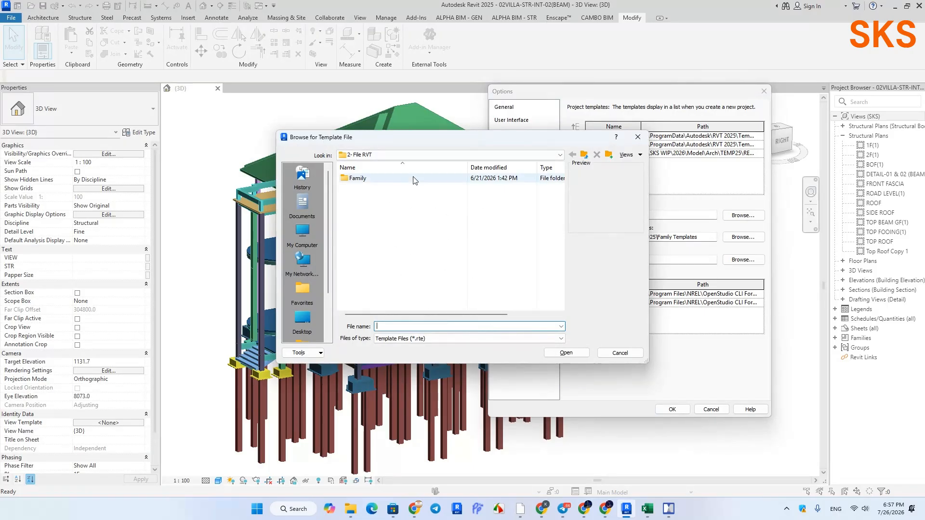
click(637, 137)
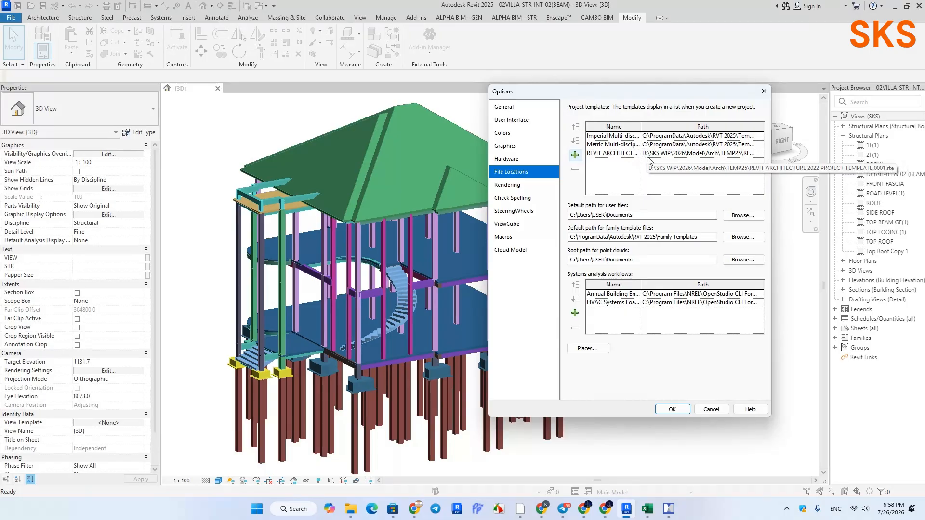
click(604, 154)
click(673, 154)
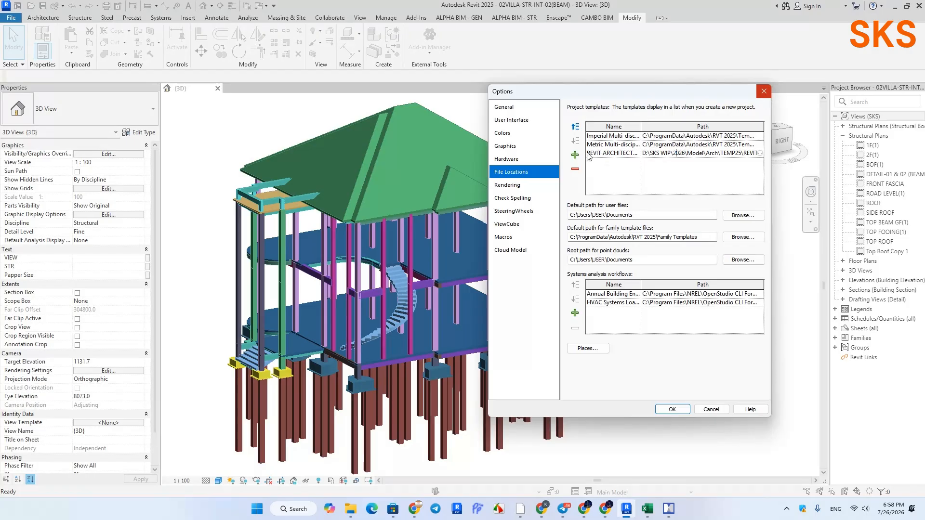
click(609, 136)
click(575, 169)
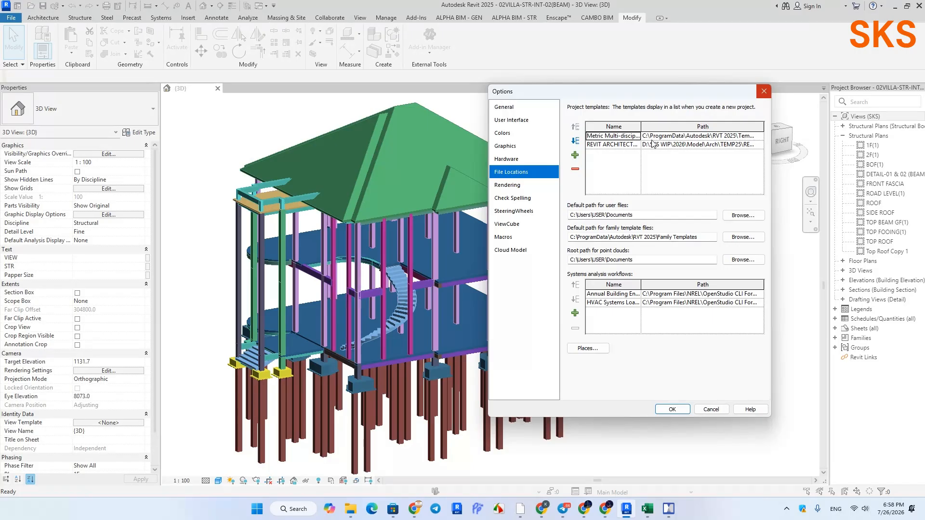
Look through the Rendering, Check Spelling, SteeringWheels and ViewCube settings
click(530, 187)
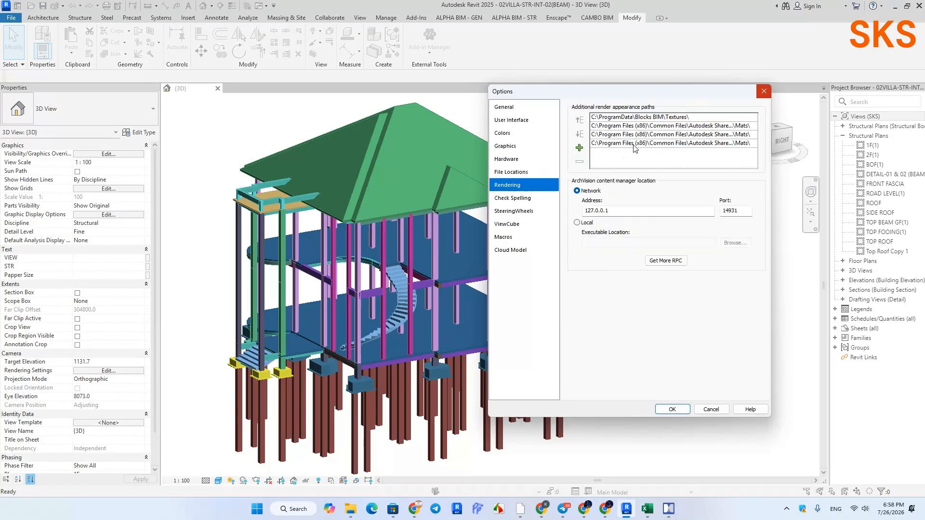
click(525, 199)
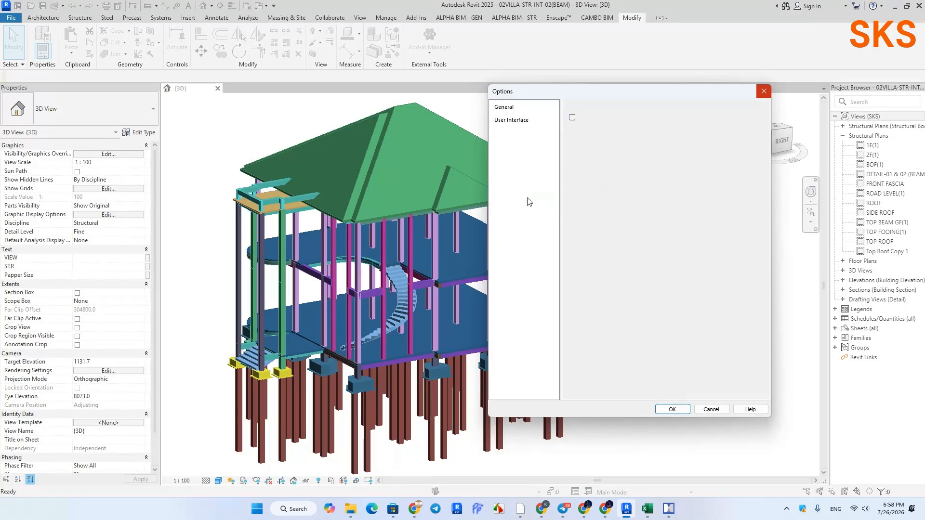
click(531, 214)
click(537, 224)
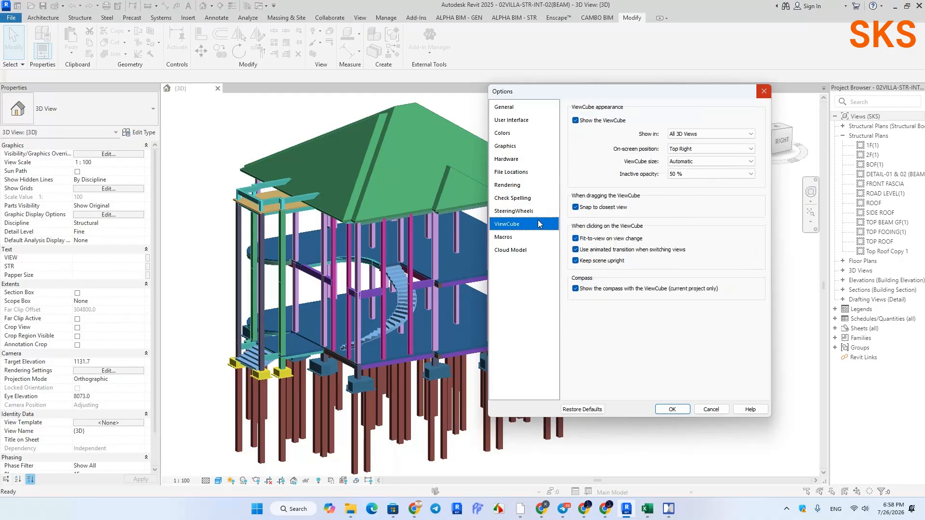
click(526, 212)
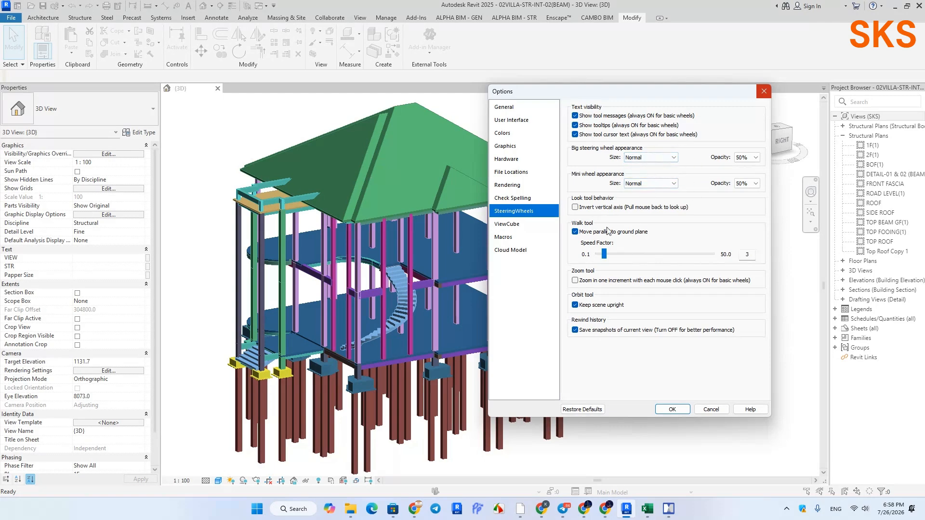
click(524, 229)
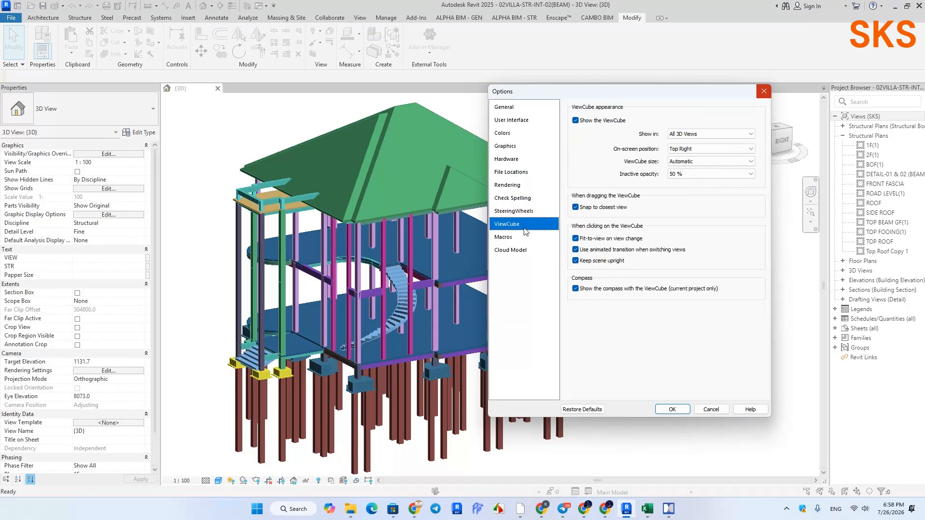
Move the dialog clear of the ViewCube, set its on-screen position to Top Left, and apply the setting to the 3D view
drag(677, 91, 545, 93)
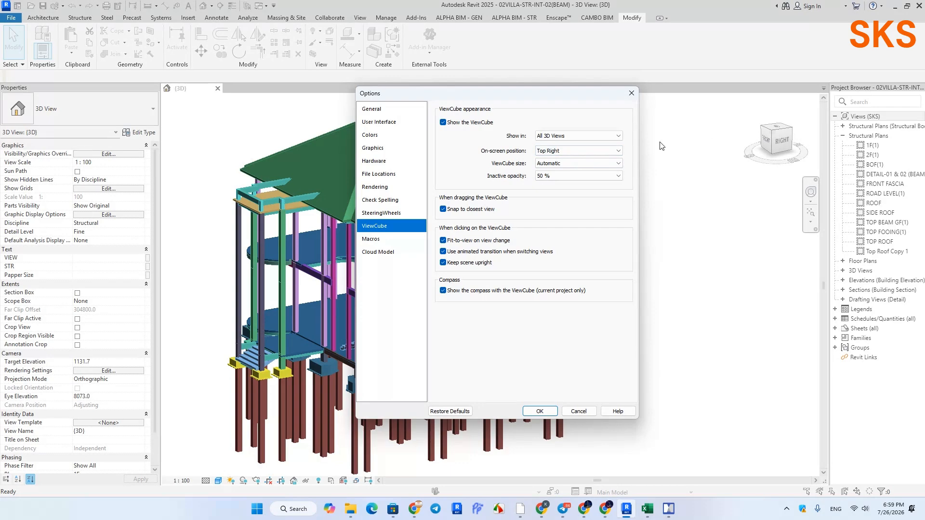
click(616, 151)
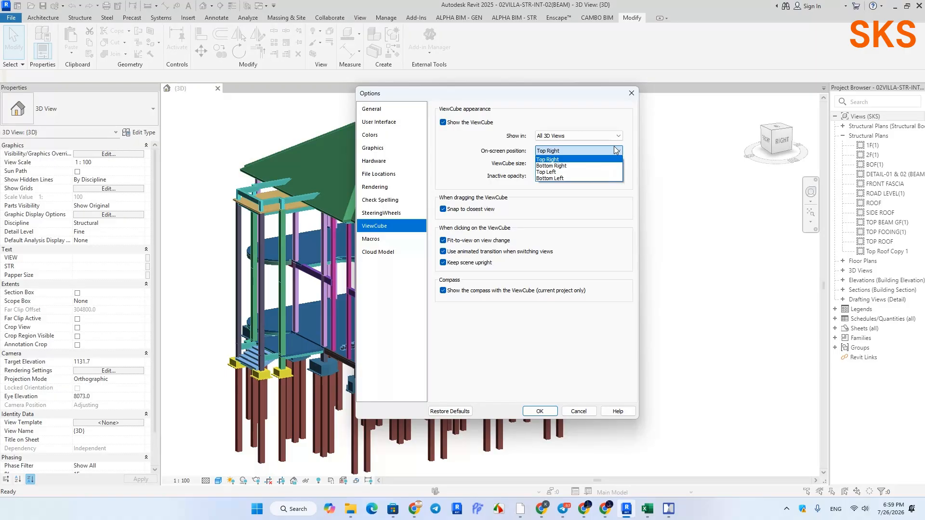
click(551, 173)
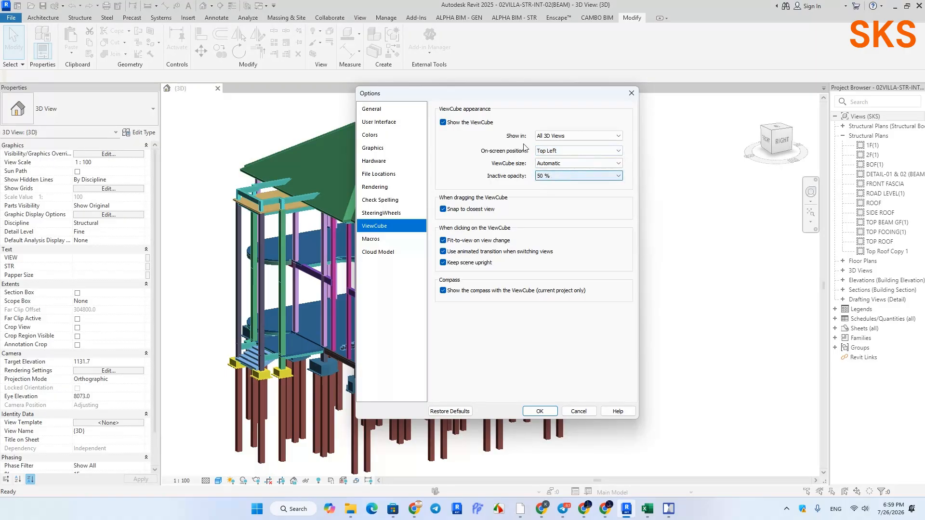
click(549, 411)
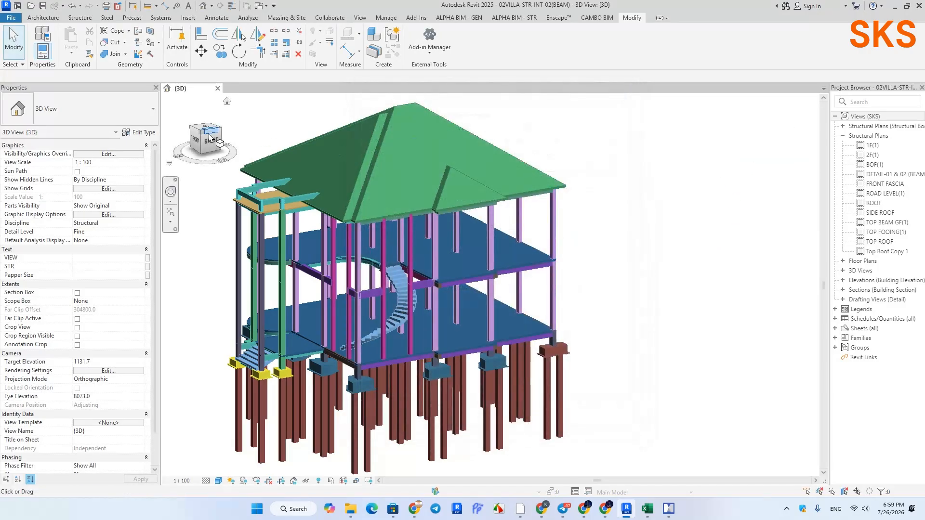
middle_drag(343, 169, 441, 167)
middle_drag(354, 192, 336, 214)
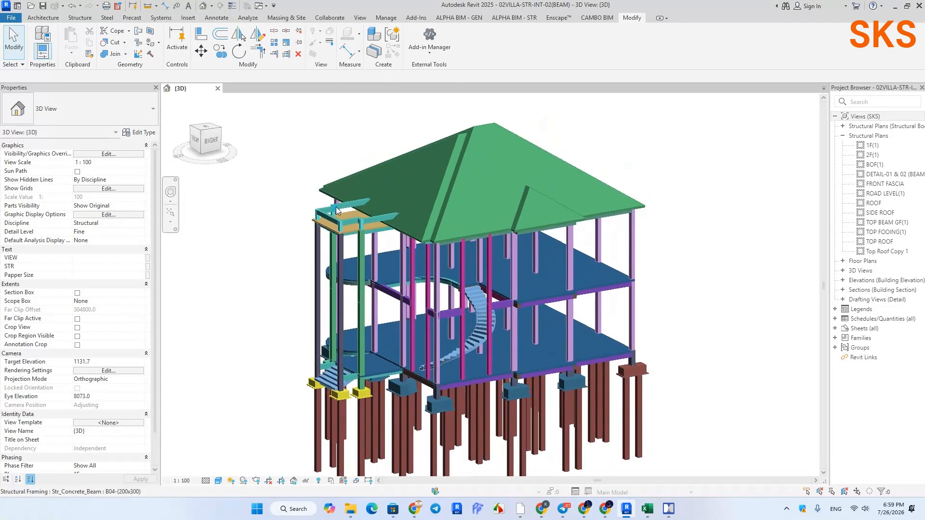
middle_drag(395, 160, 385, 158)
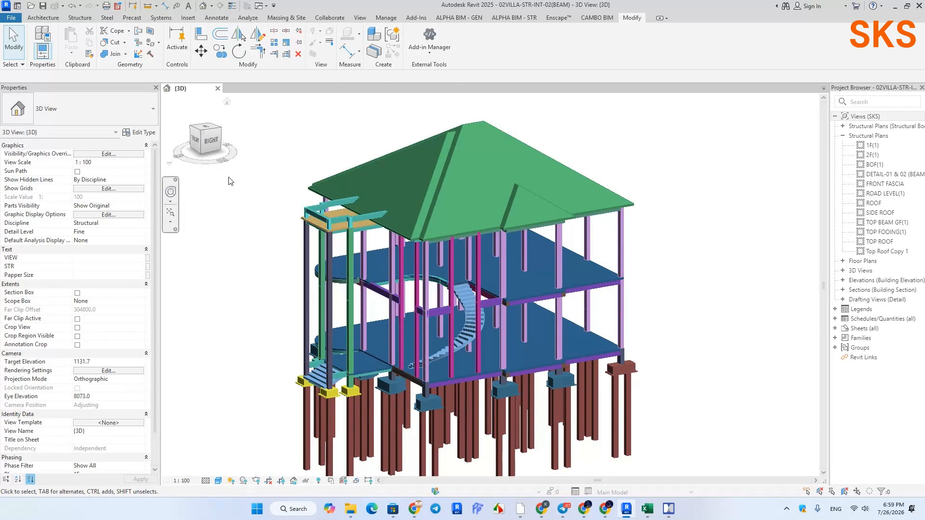
middle_drag(278, 162, 270, 157)
Reopen the ViewCube options, set the on-screen position to Top Right, and apply the change
click(18, 18)
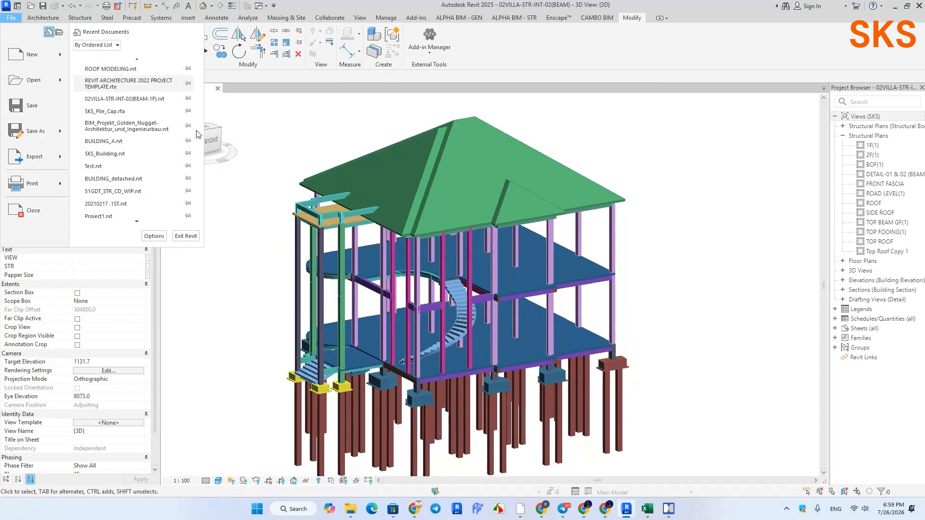
click(153, 237)
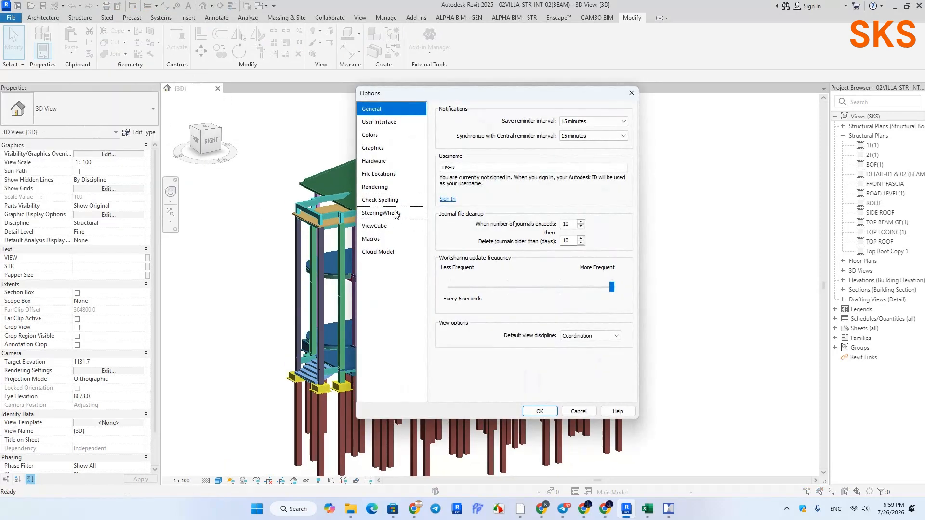
click(374, 226)
click(563, 151)
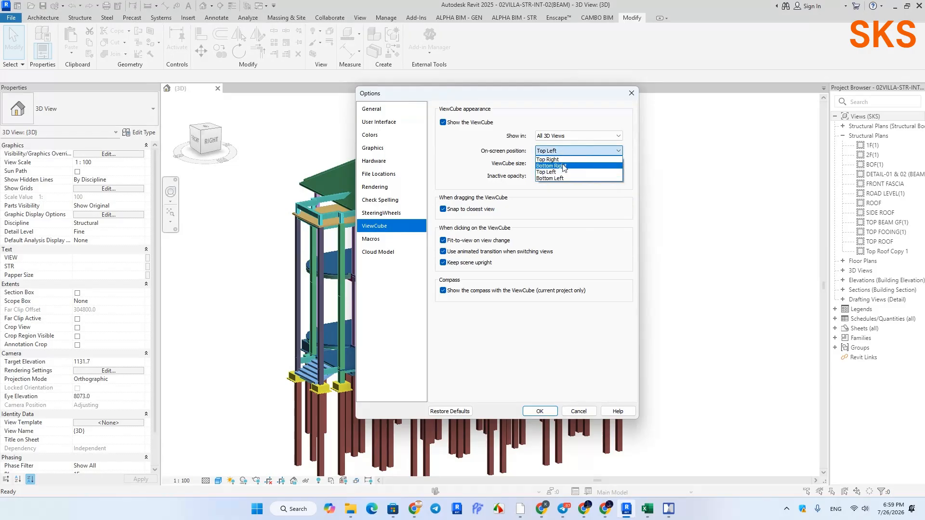
click(558, 167)
click(548, 409)
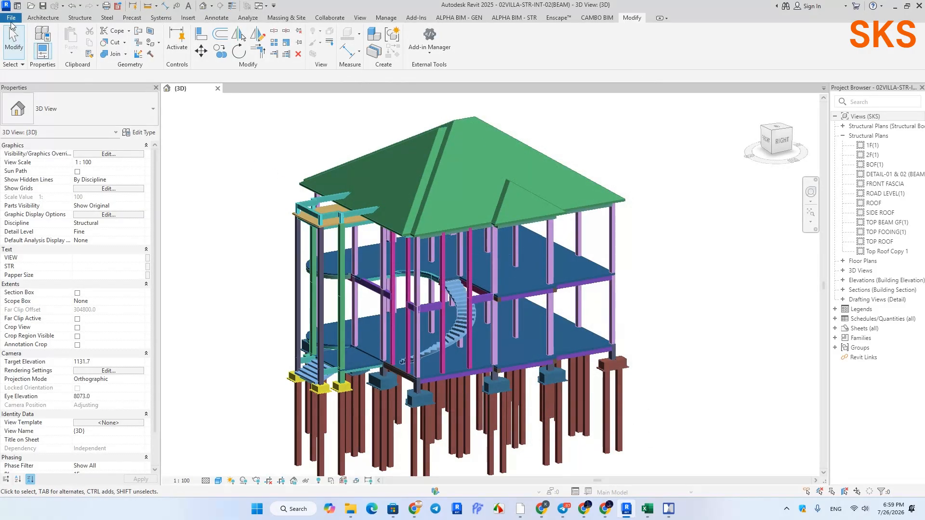
Reopen the ViewCube options, set the ViewCube size to Small, and apply the change
click(12, 24)
click(492, 217)
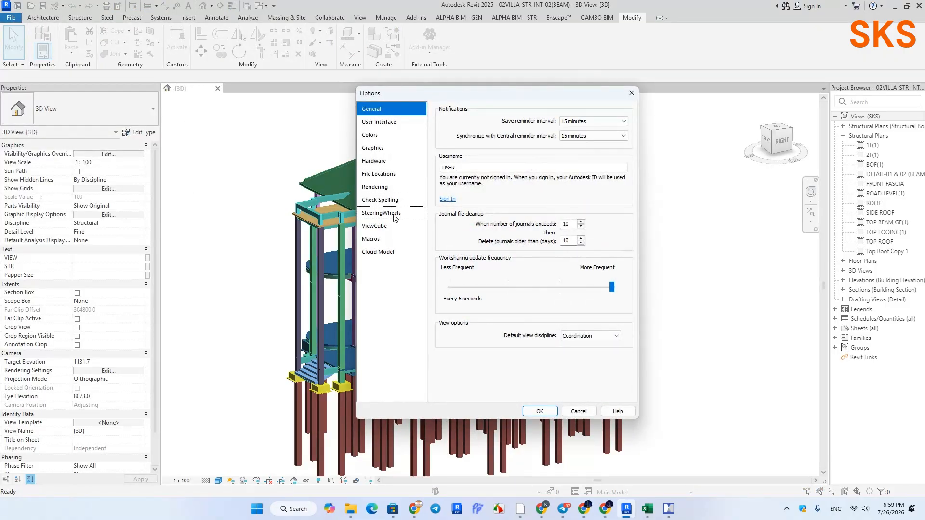
click(388, 226)
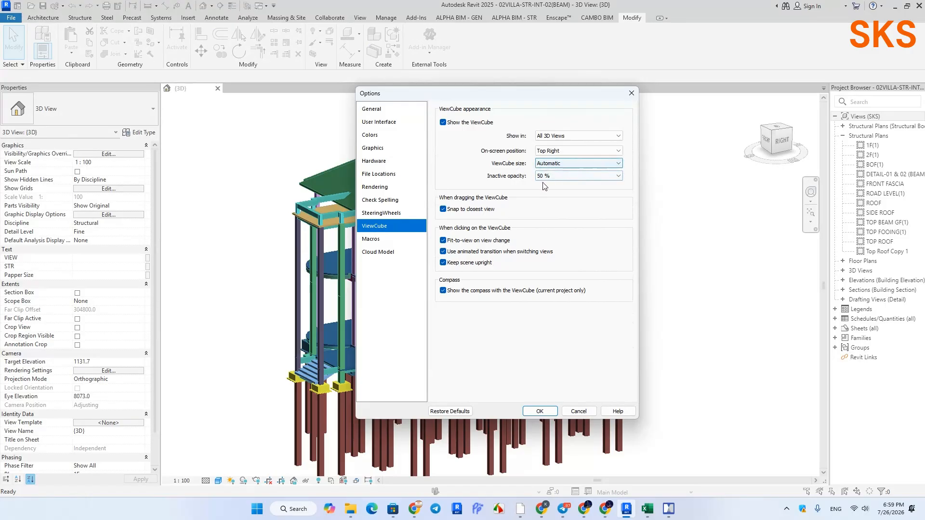
click(599, 164)
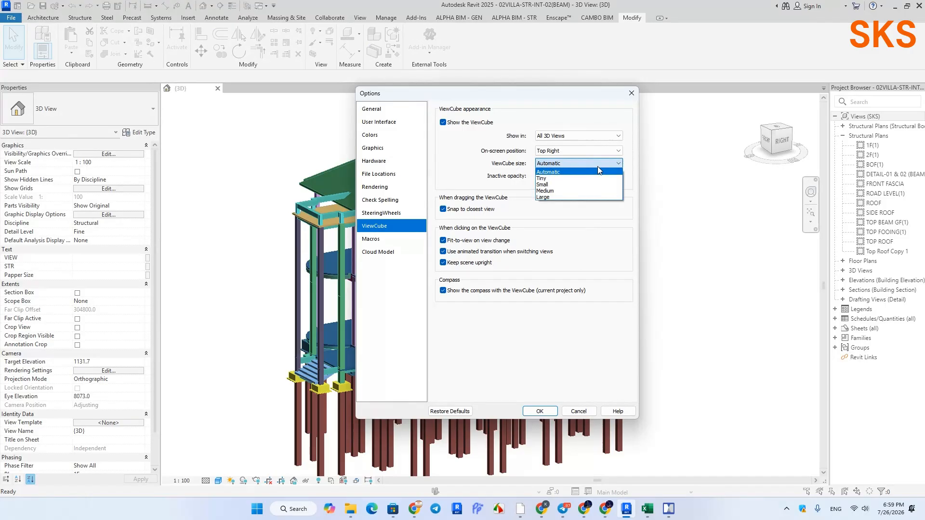
click(581, 184)
click(542, 411)
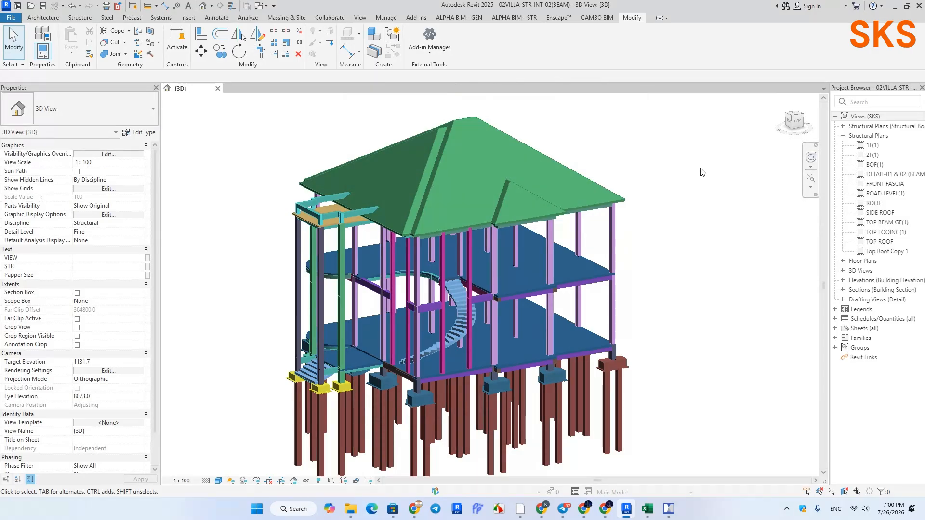
Reopen the ViewCube options, set the ViewCube size to Automatic, and look at the available inactive opacity values
click(10, 18)
click(149, 237)
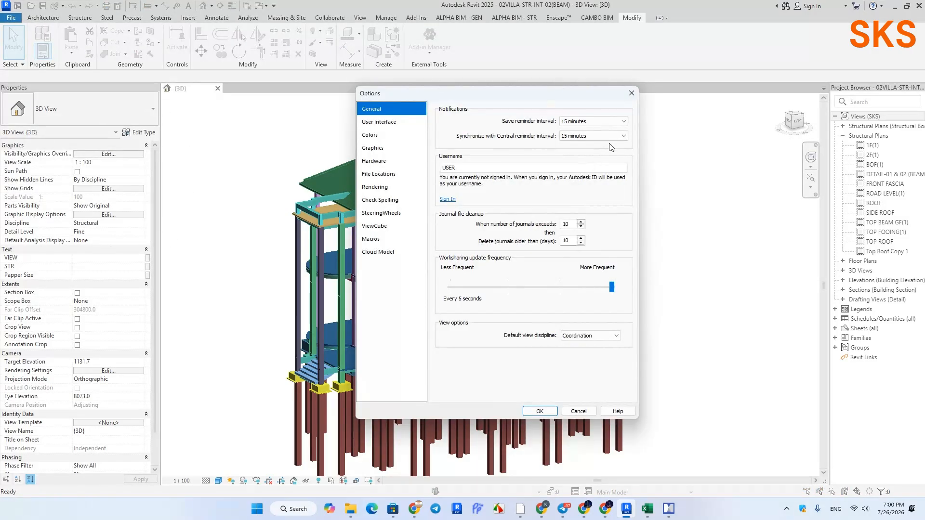
click(376, 225)
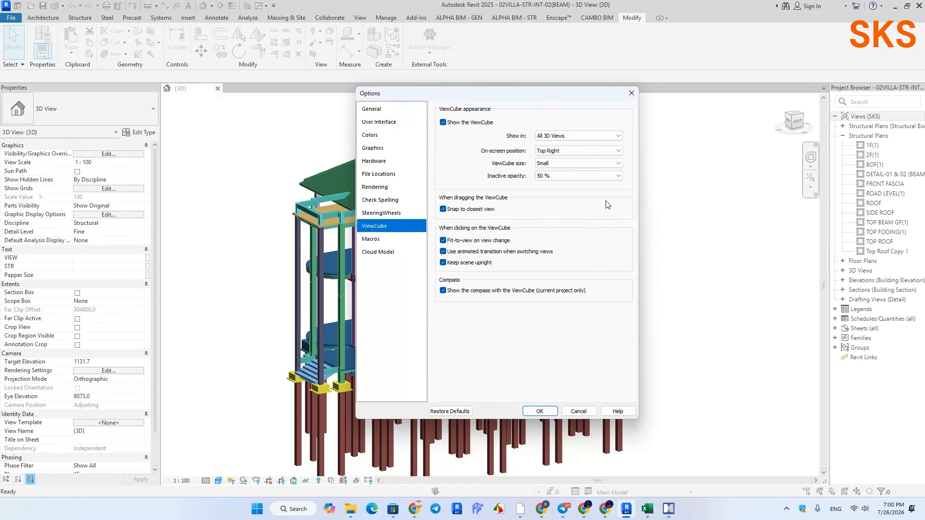
click(595, 164)
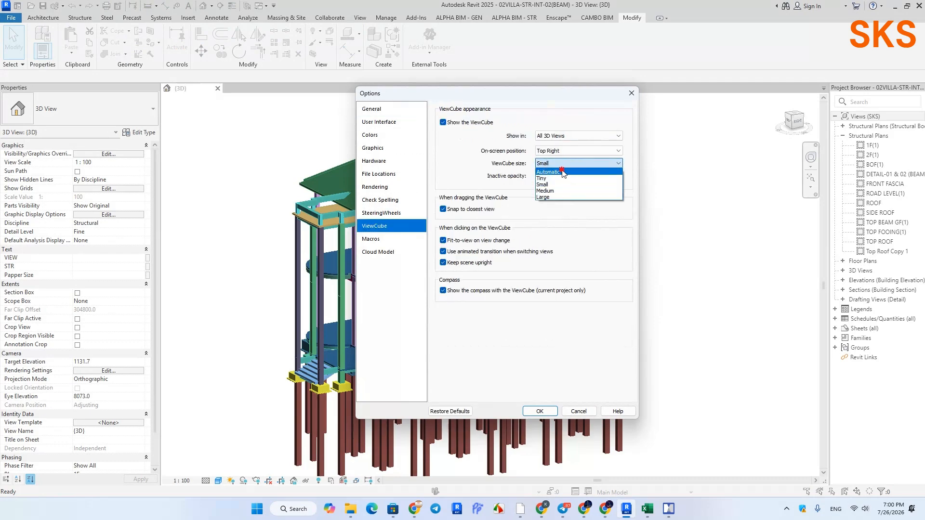
click(588, 169)
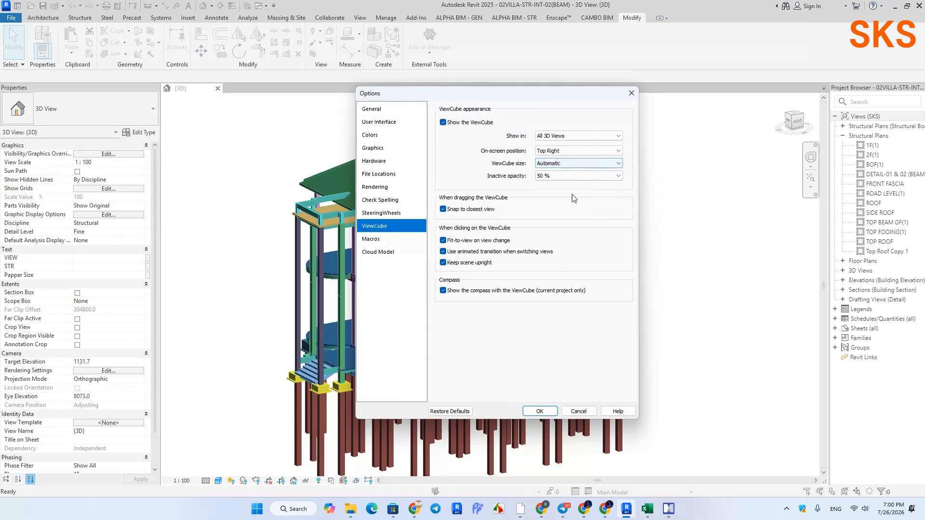
click(611, 178)
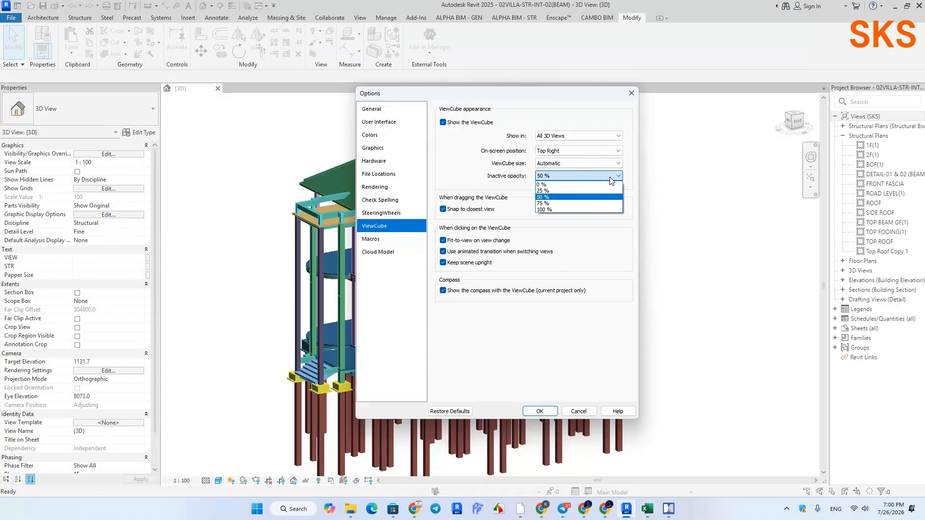
click(610, 177)
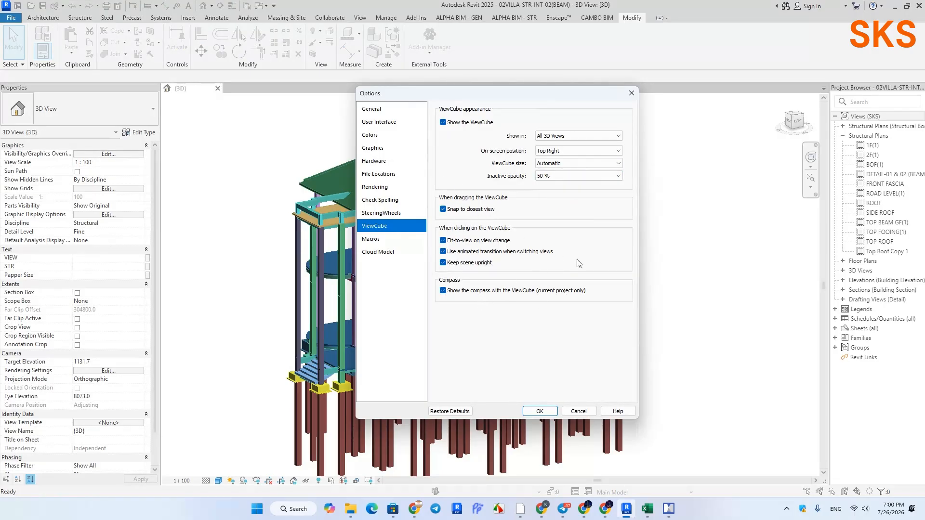
Look through the Macros and Cloud Model settings, and return to the General settings
click(396, 241)
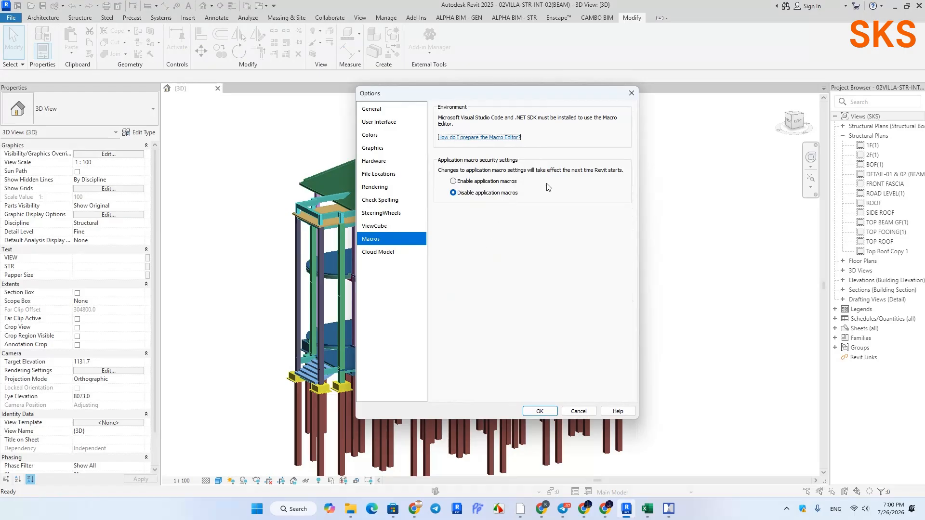
click(388, 254)
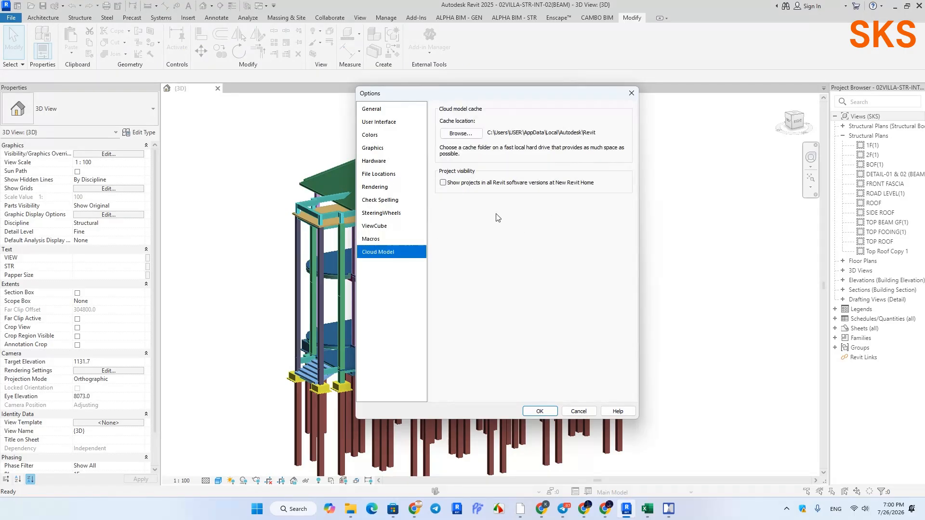
click(388, 113)
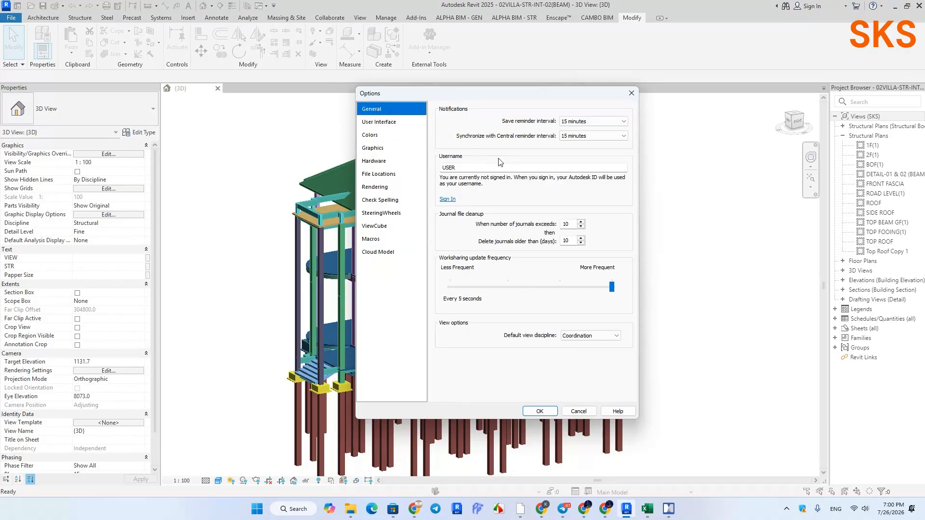
Review the option categories from User Interface through Macros, and apply the changed options to the 3D view
click(389, 125)
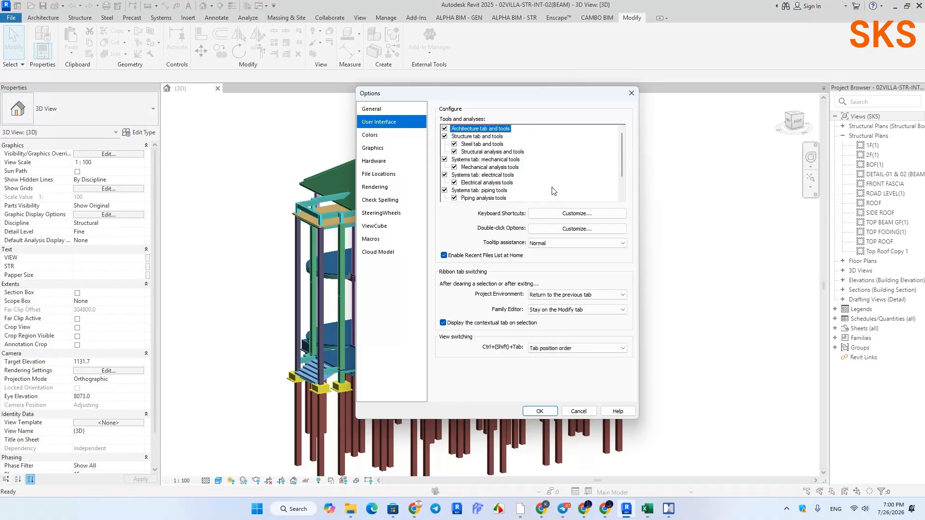
click(381, 135)
click(383, 149)
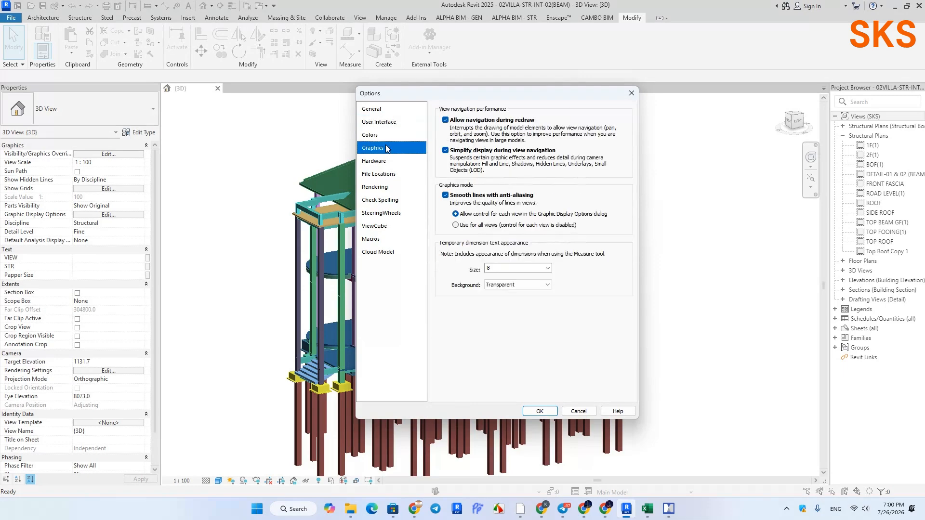
click(388, 161)
click(390, 174)
click(389, 187)
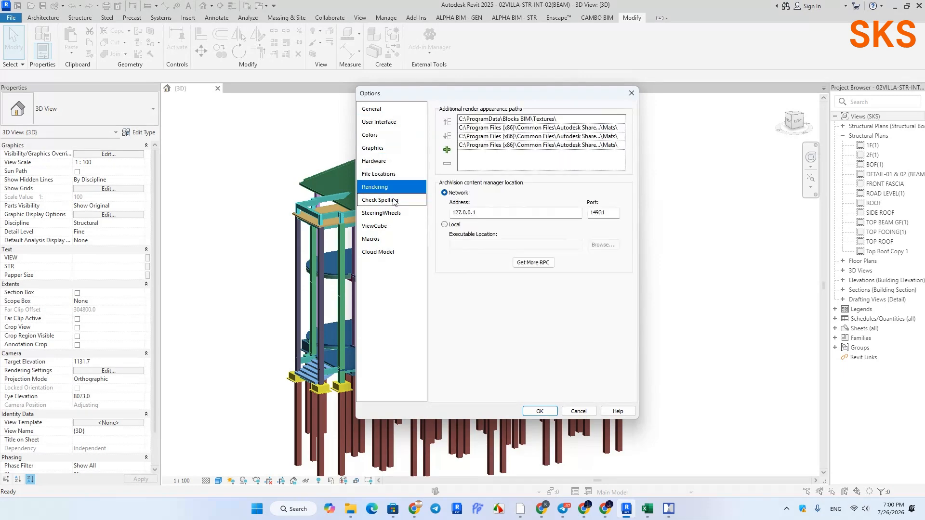
click(390, 200)
click(391, 214)
click(392, 227)
click(391, 239)
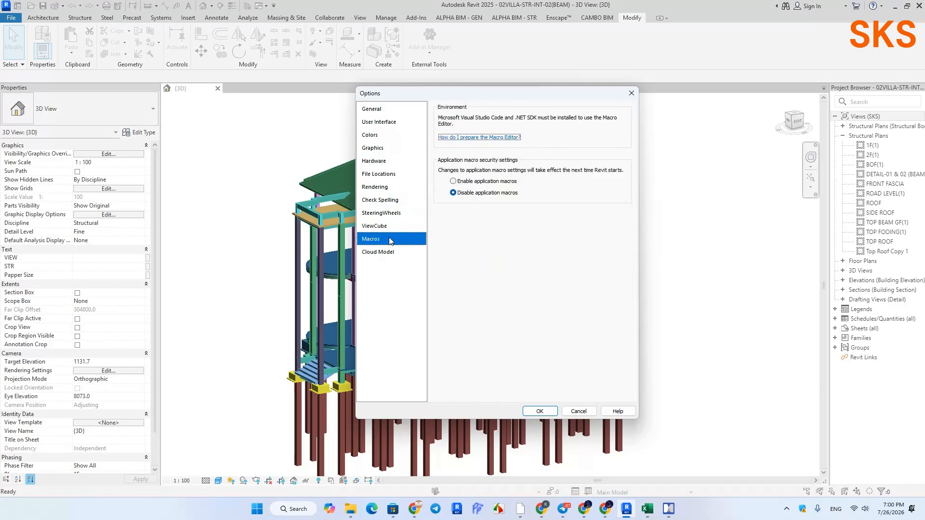
click(542, 412)
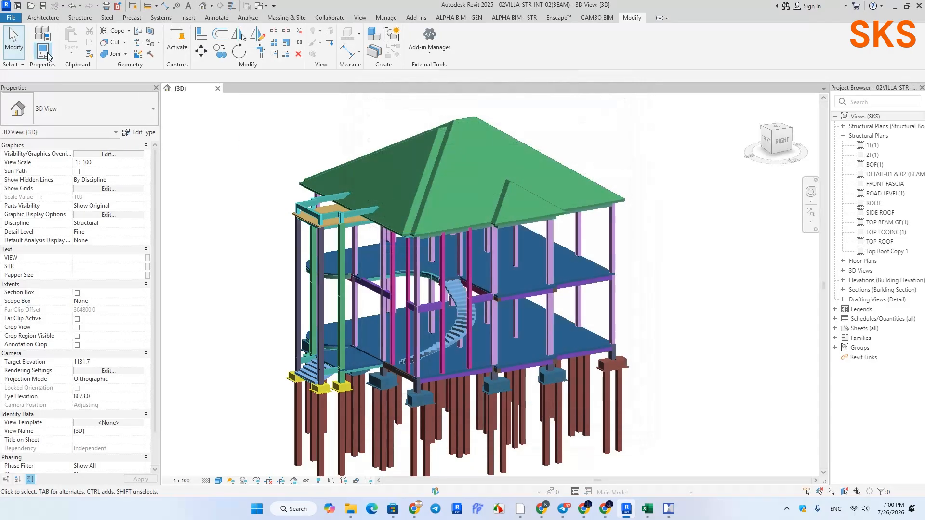
Reopen the Options dialog and examine every settings category in order, from General through Cloud Model
click(11, 18)
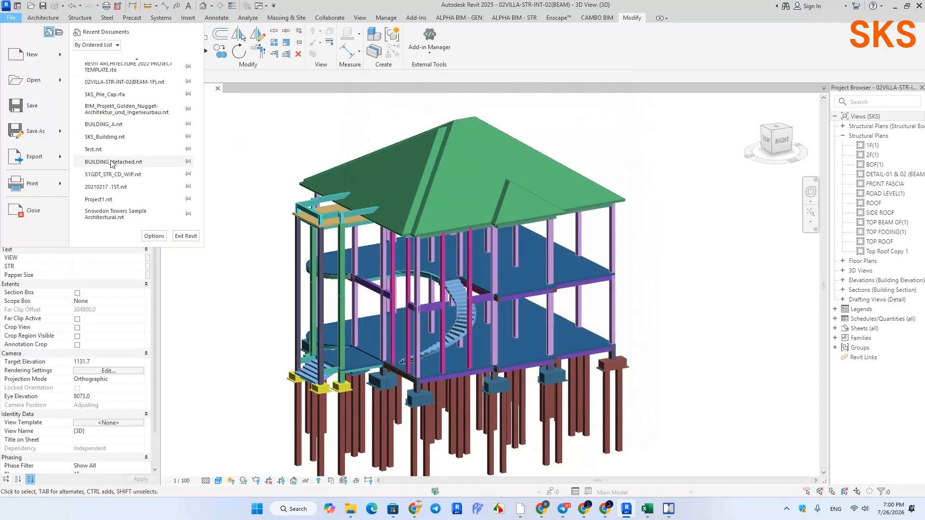
click(154, 236)
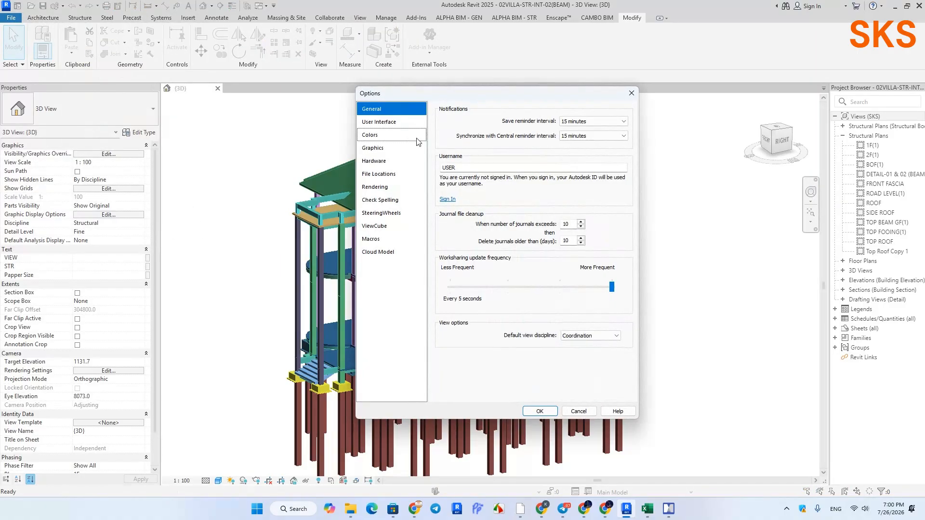
click(388, 122)
click(380, 136)
click(379, 148)
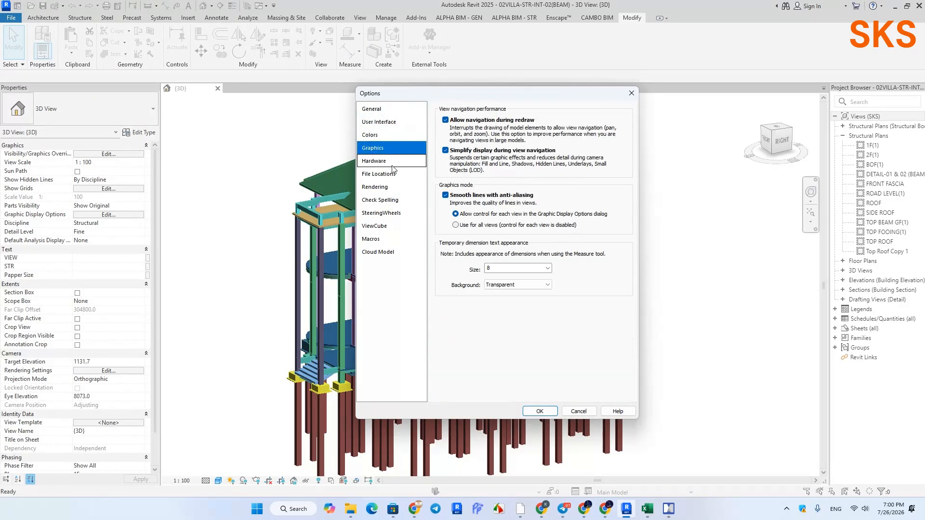
click(381, 161)
click(385, 174)
click(380, 187)
click(383, 200)
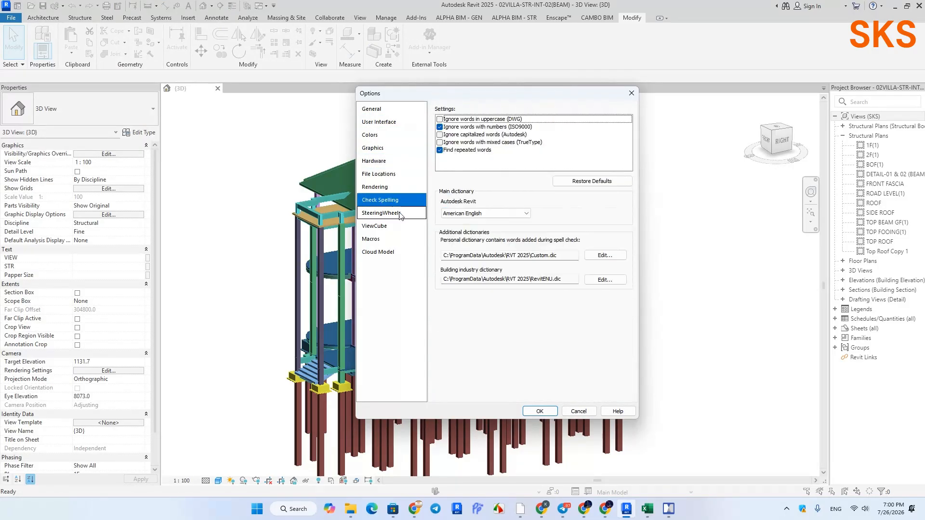
click(383, 213)
click(381, 226)
click(386, 241)
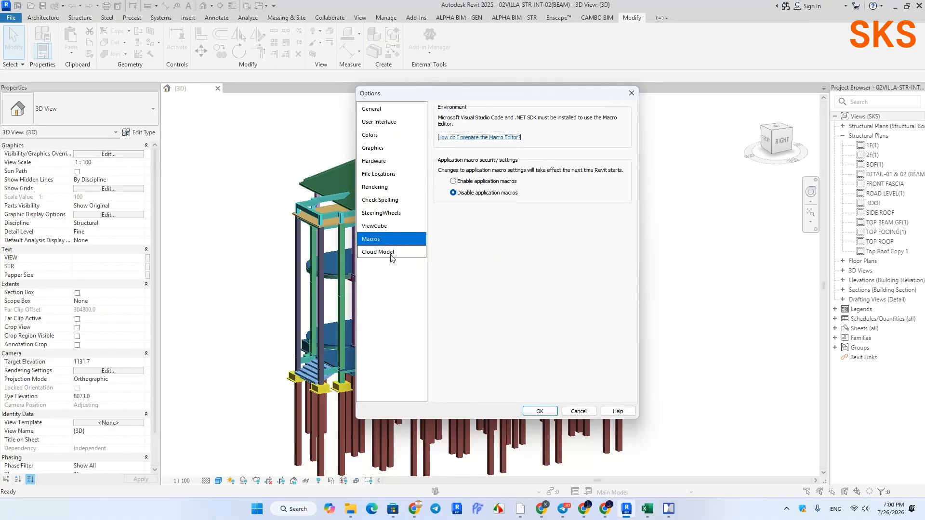
click(395, 253)
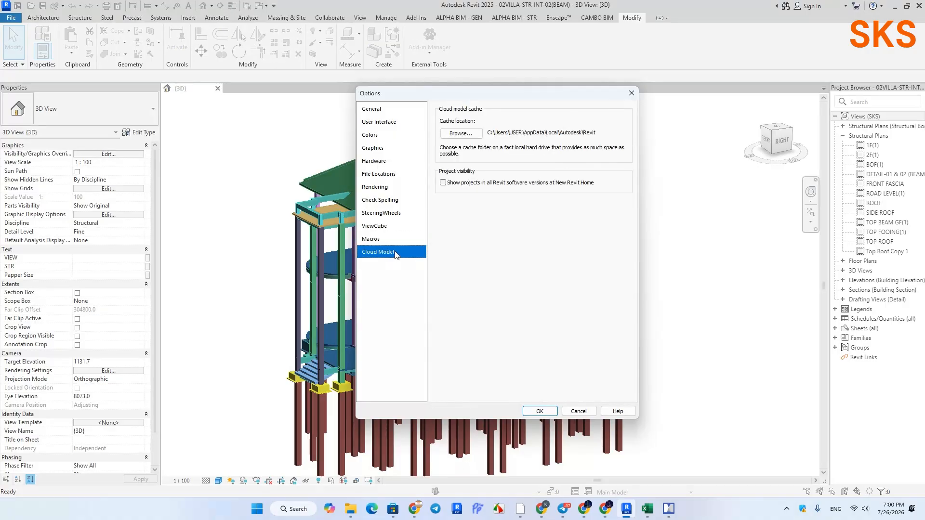